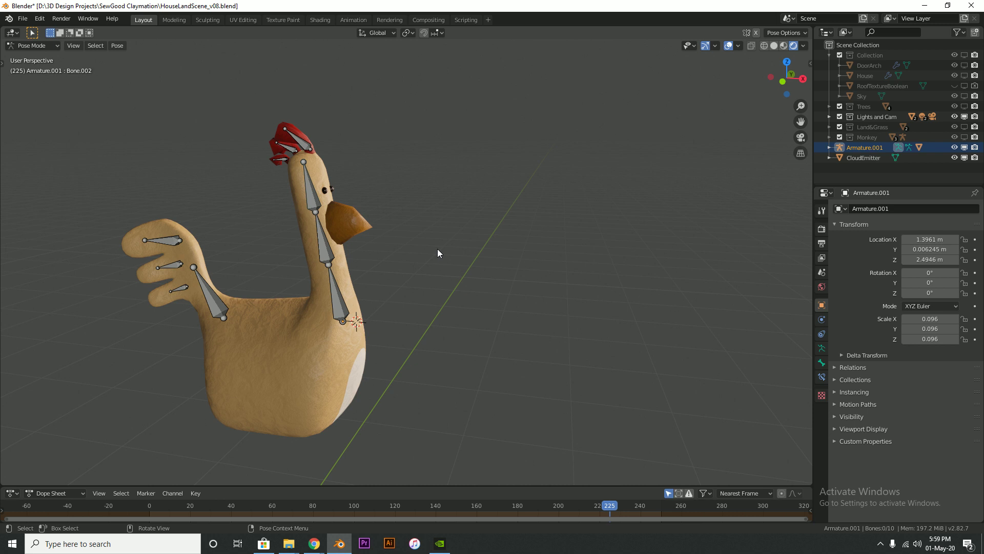
- Select the lower neck bone, play the animation from frame 0, and test-rotate the bone
{"action": "left_click", "coordinate": [309, 193]}
{"action": "left_click", "coordinate": [328, 248]}
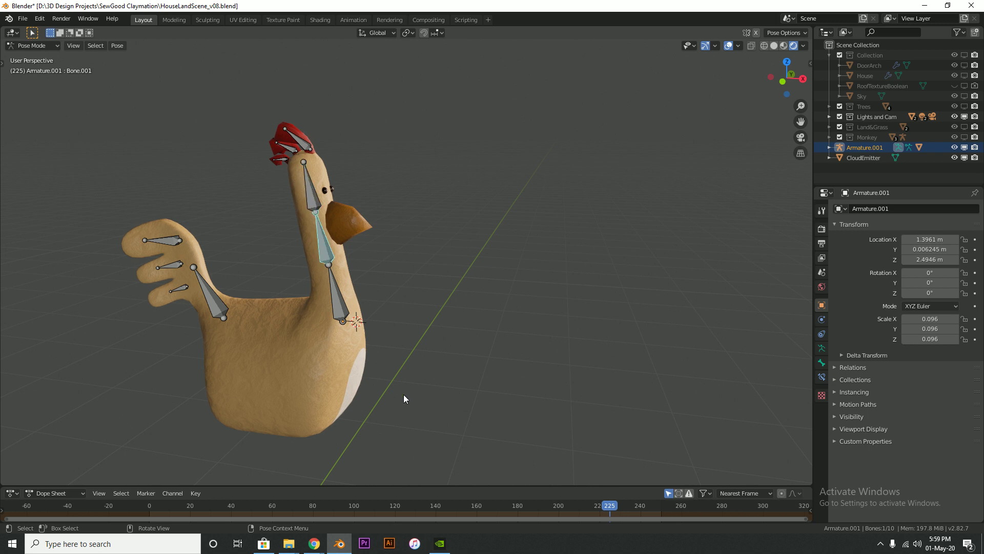
{"action": "key", "text": "shift+Left"}
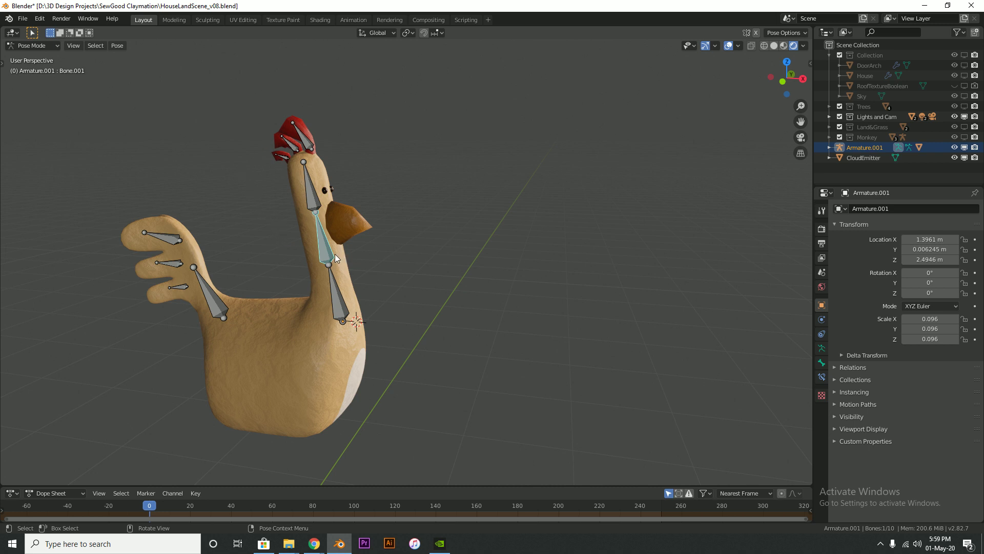
{"action": "key", "text": "space"}
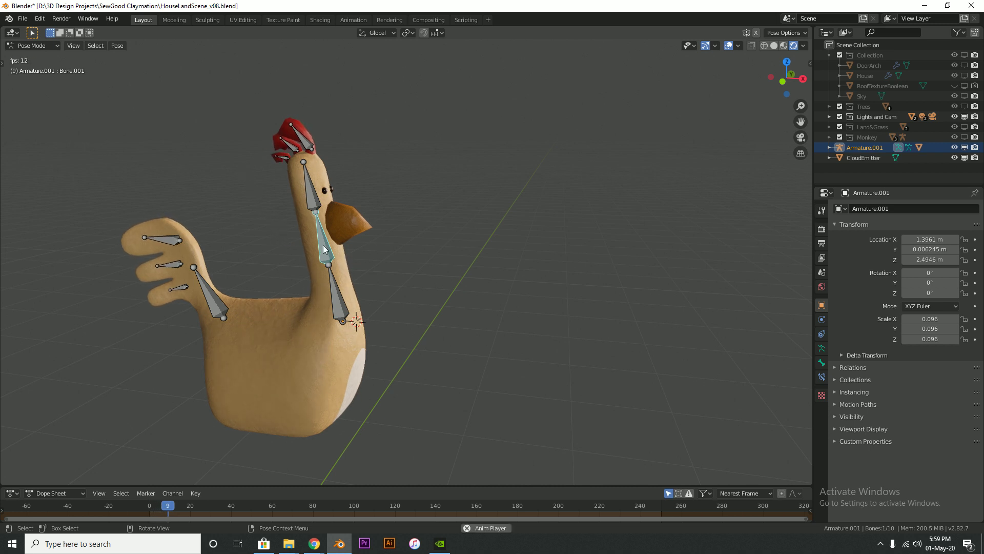
{"action": "key", "text": "r"}
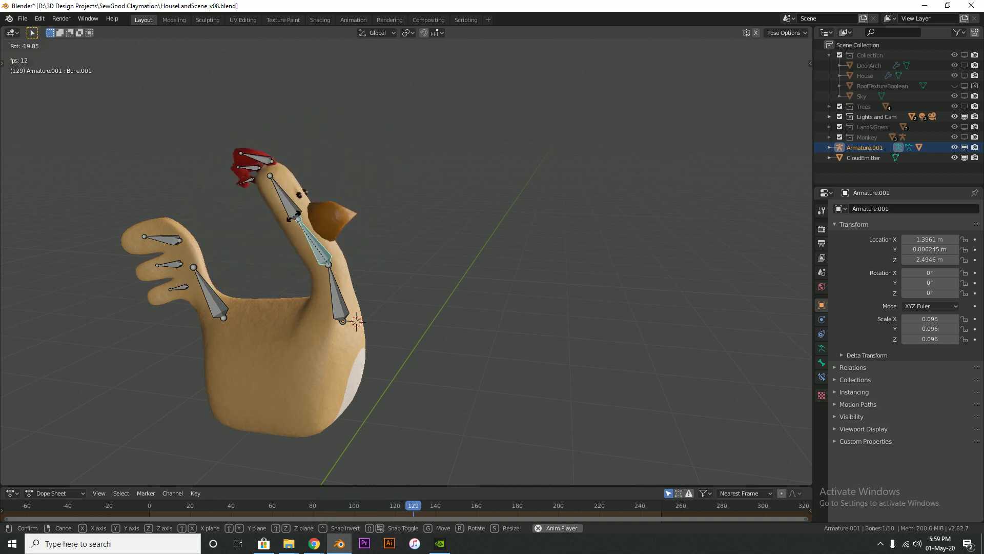
{"action": "left_click", "coordinate": [294, 219]}
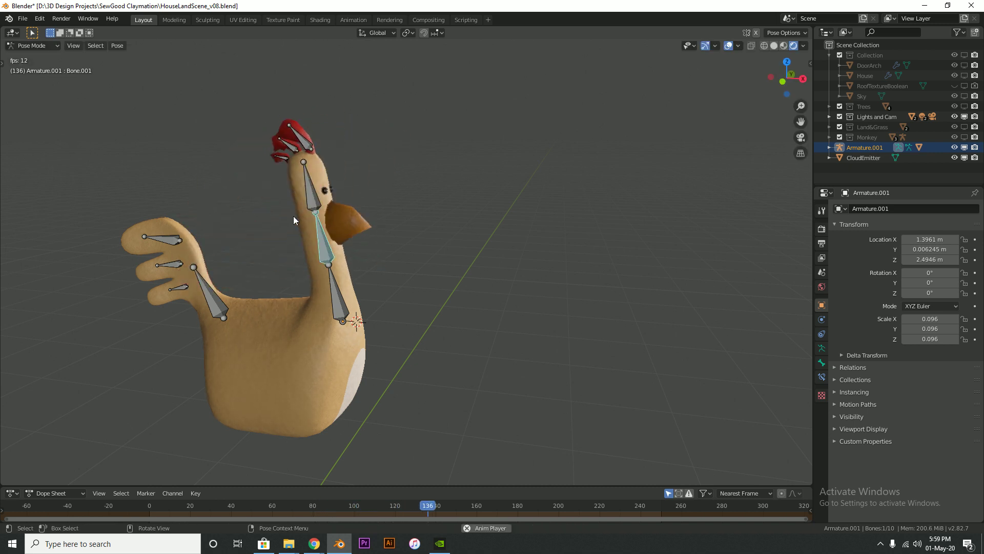
- Return the armature to Object Mode, try a move without changing it, and stop playback at frame 31
{"action": "left_click", "coordinate": [47, 45]}
{"action": "left_click", "coordinate": [46, 59]}
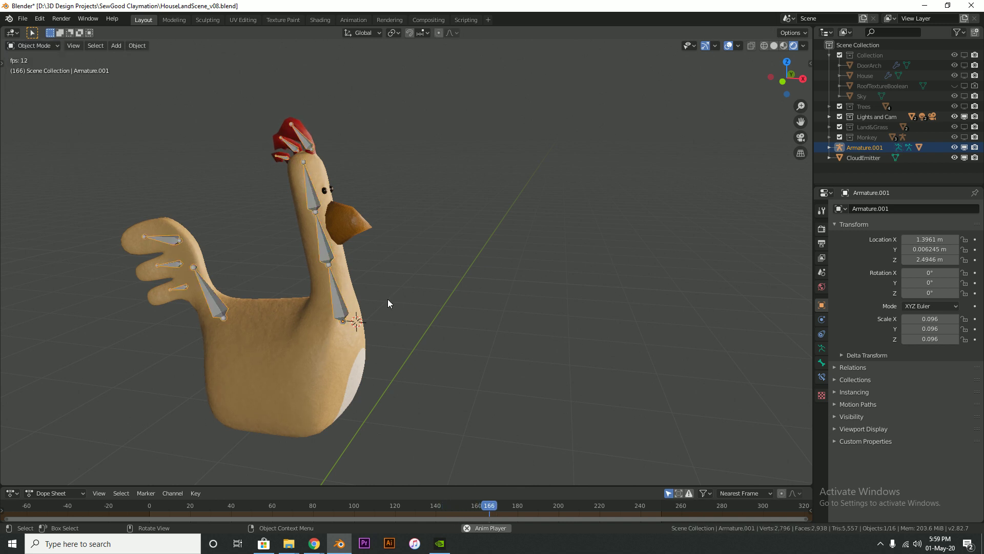
{"action": "left_click", "coordinate": [333, 294]}
{"action": "key", "text": "g"}
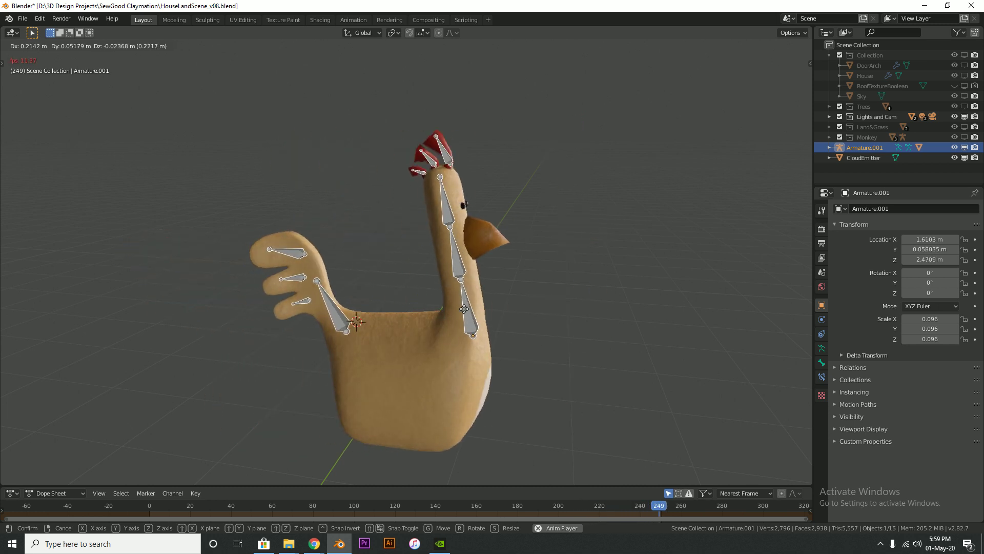
{"action": "left_click", "coordinate": [328, 310]}
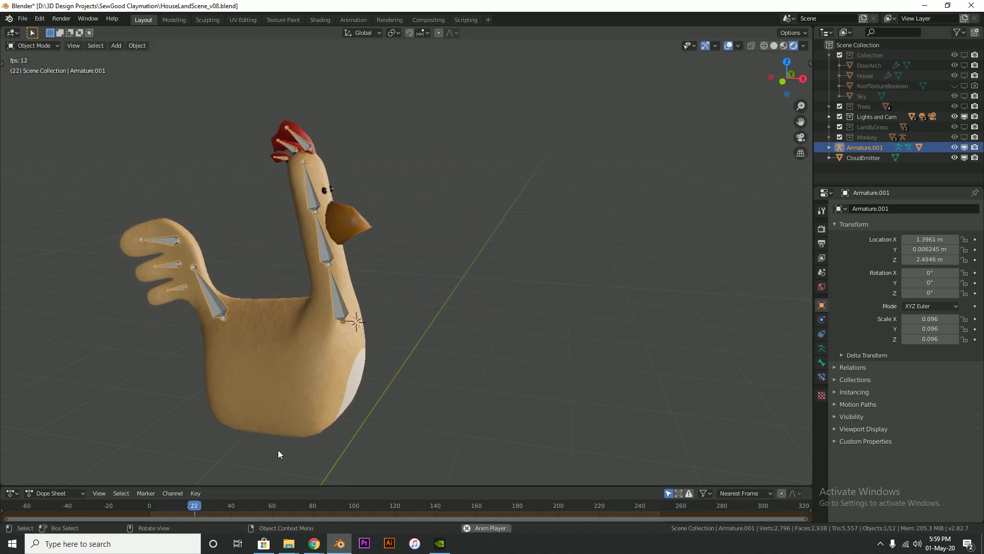
{"action": "key", "text": "space"}
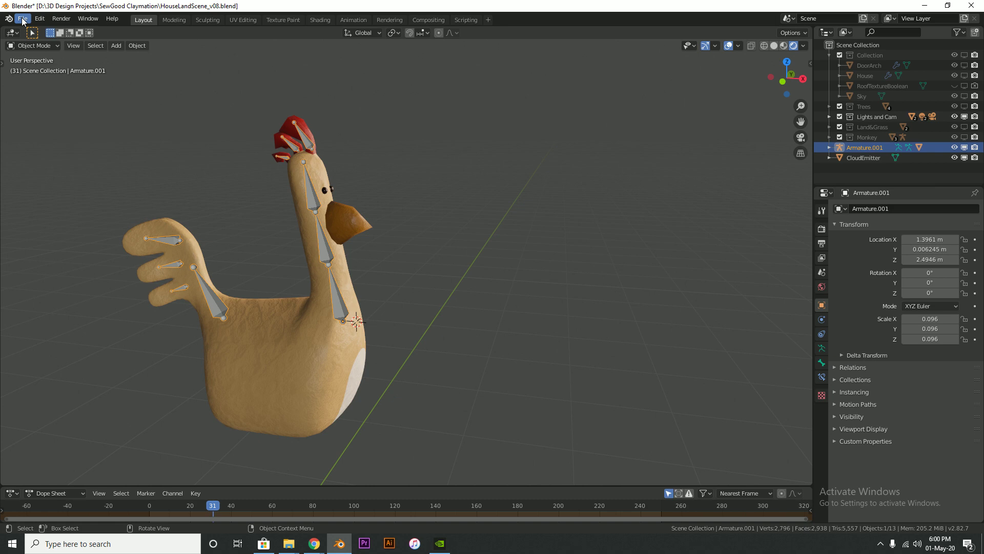
{"action": "left_click", "coordinate": [311, 548]}
{"action": "left_click", "coordinate": [342, 502]}
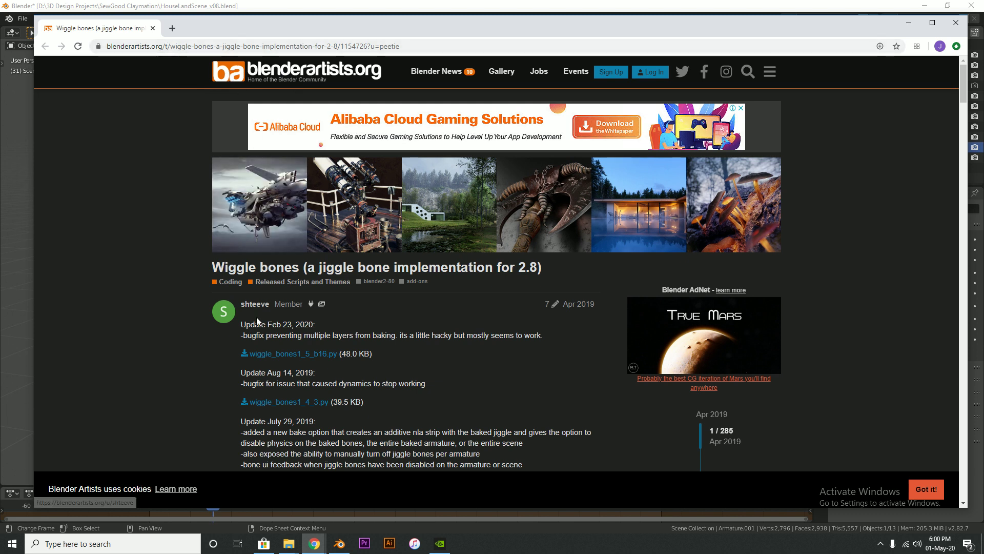
{"action": "scroll", "coordinate": [311, 366], "scroll_direction": "down", "scroll_amount": 1}
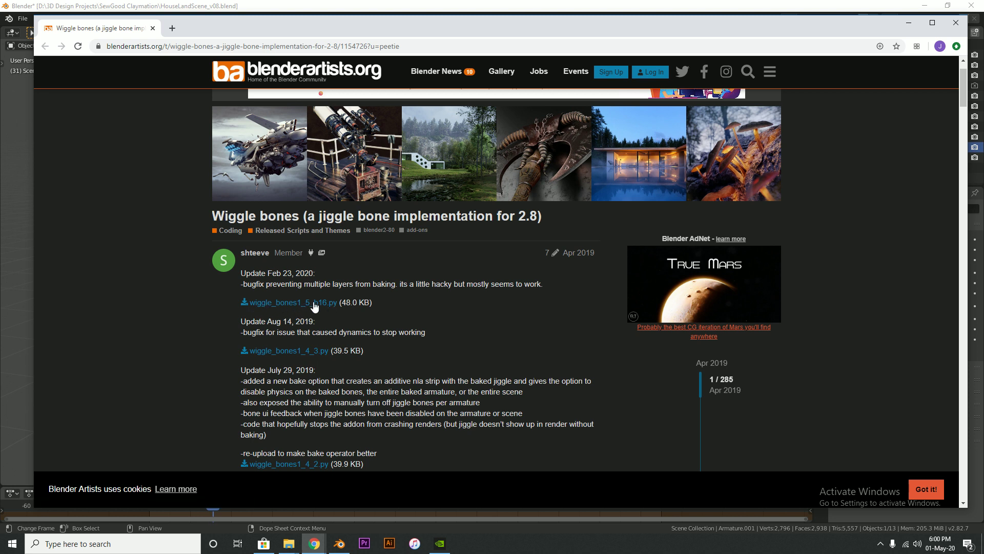
{"action": "left_click", "coordinate": [917, 24]}
{"action": "middle_click_drag", "start_coordinate": [497, 256], "coordinate": [379, 284]}
- Open Wigglebones tut.blend from the recent files, discarding unsaved changes
{"action": "scroll", "coordinate": [379, 283], "scroll_direction": "down", "scroll_amount": 1}
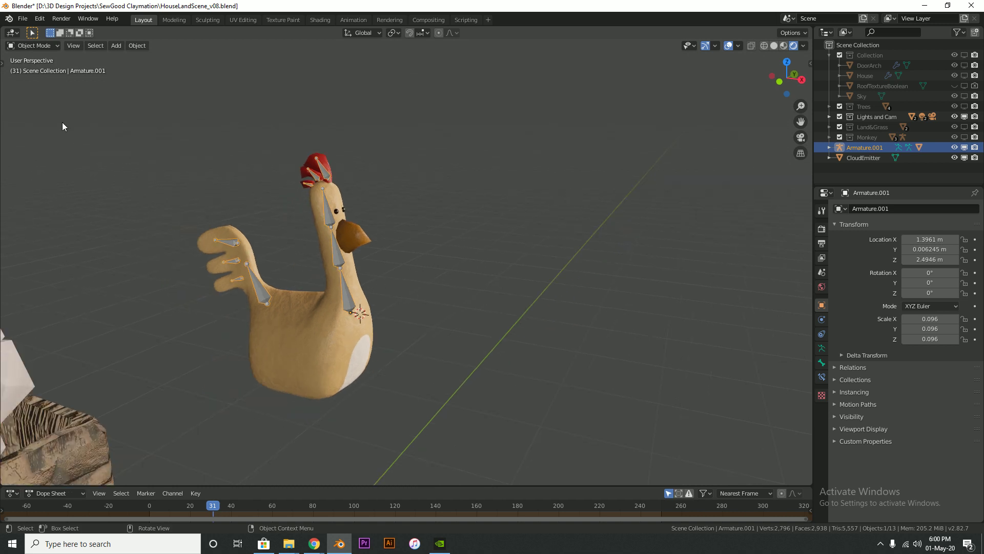
{"action": "left_click", "coordinate": [23, 18]}
{"action": "mouse_move", "coordinate": [94, 74]}
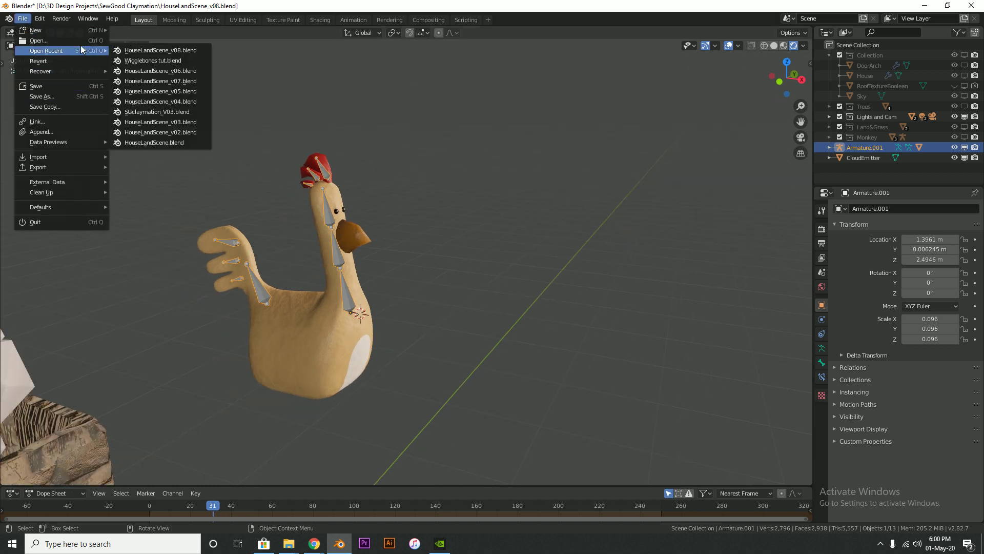
{"action": "left_click", "coordinate": [149, 61]}
{"action": "left_click", "coordinate": [527, 285]}
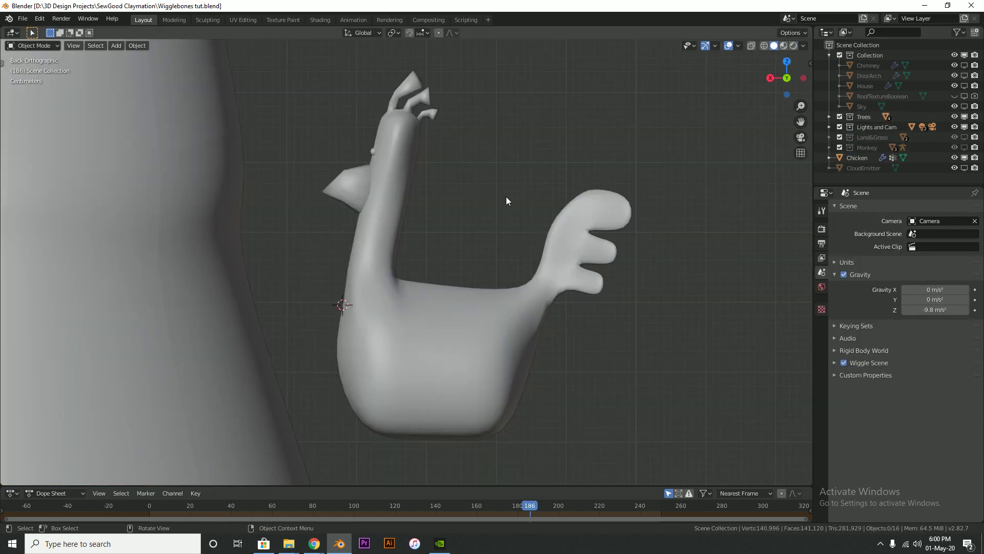
- Hide the Trees collection and switch the viewport to Rendered shading
{"action": "scroll", "coordinate": [505, 196], "scroll_direction": "down", "scroll_amount": 1}
{"action": "left_click", "coordinate": [964, 117]}
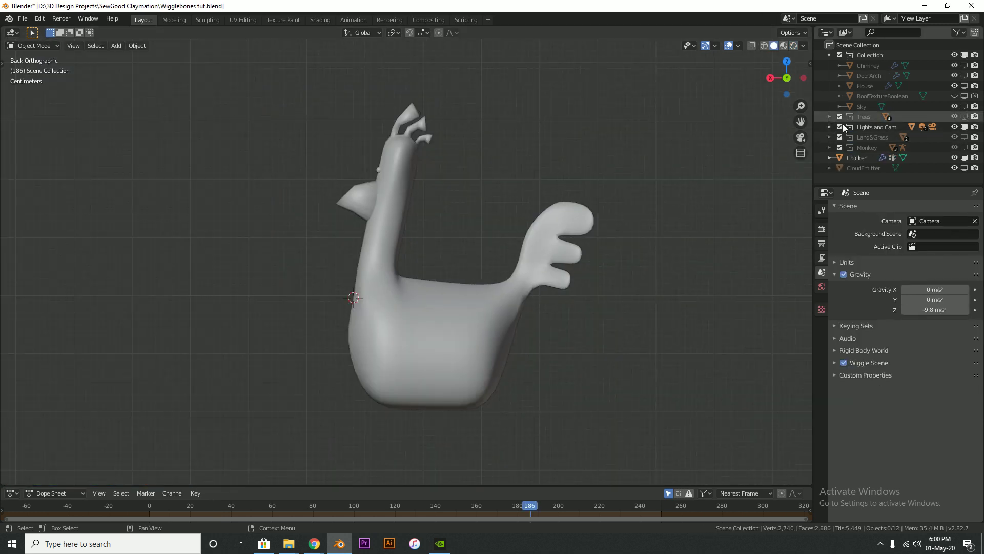
{"action": "left_click", "coordinate": [793, 45]}
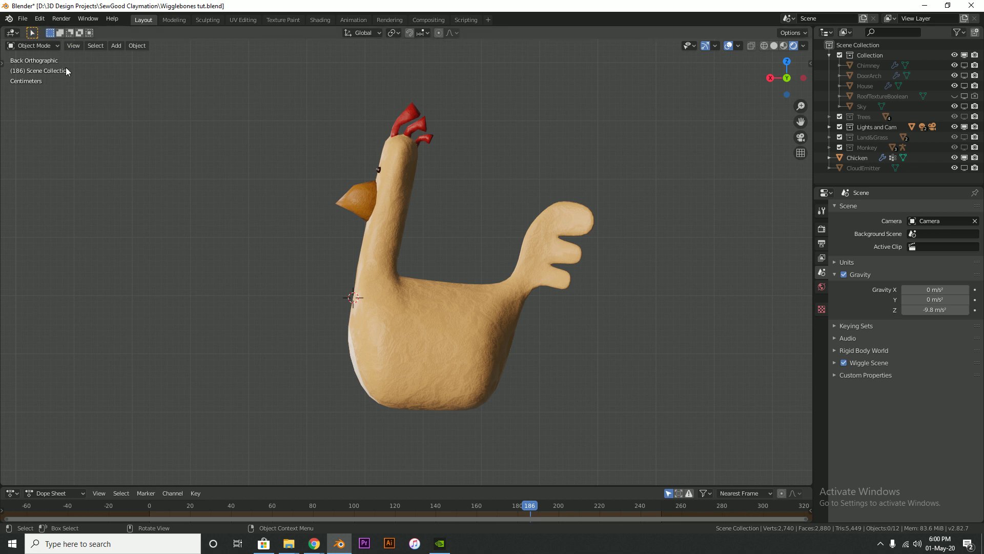
- Open the Preferences window from the Edit menu and close it again
{"action": "left_click", "coordinate": [40, 18]}
{"action": "left_click", "coordinate": [60, 164]}
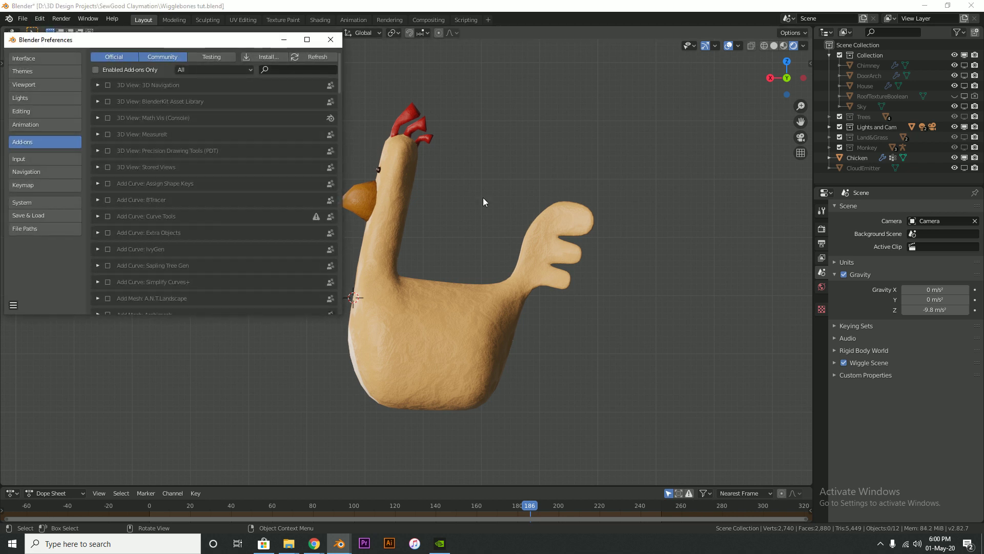
{"action": "left_click", "coordinate": [331, 39]}
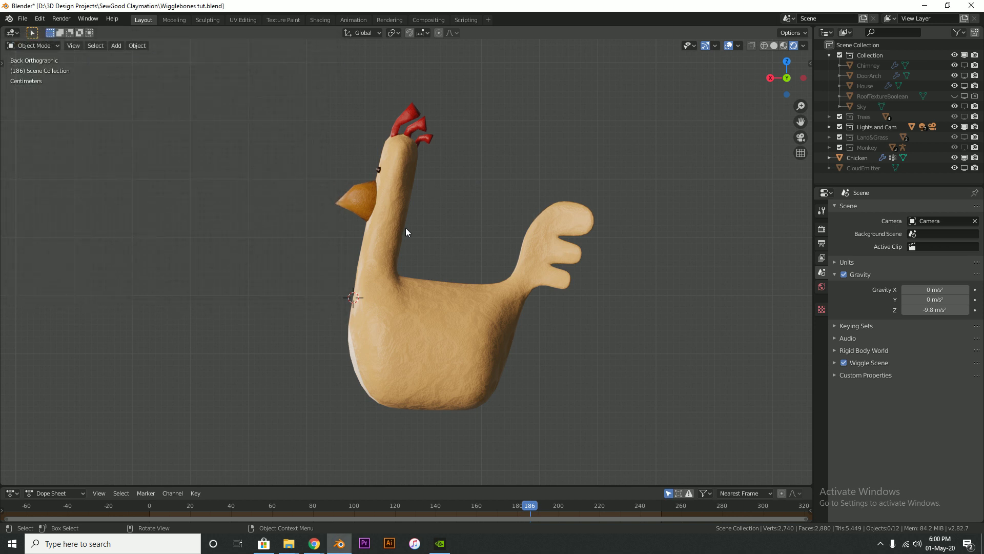
{"action": "scroll", "coordinate": [402, 230], "scroll_direction": "up", "scroll_amount": 1}
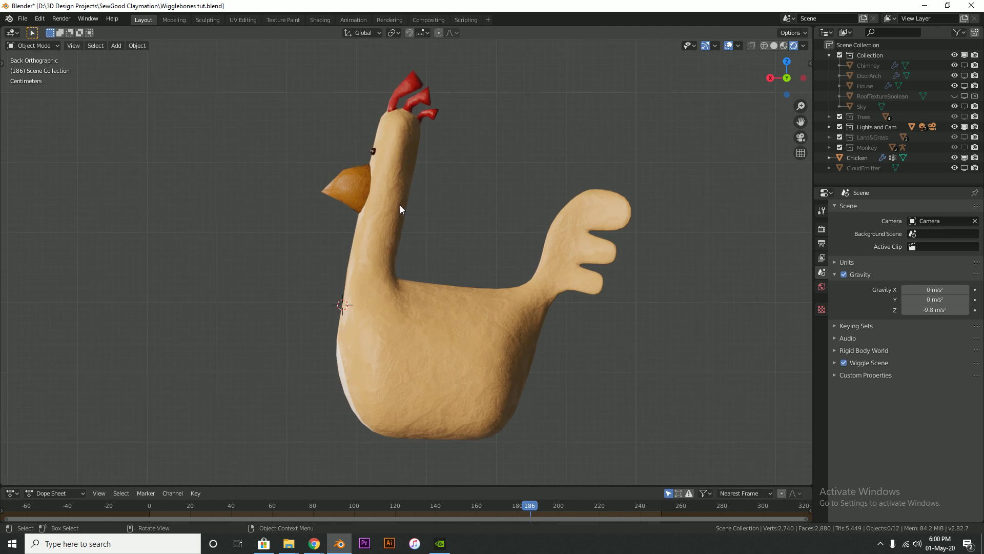
- Add a new armature and scale its bone down to about 0.25
{"action": "key", "text": "shift+a"}
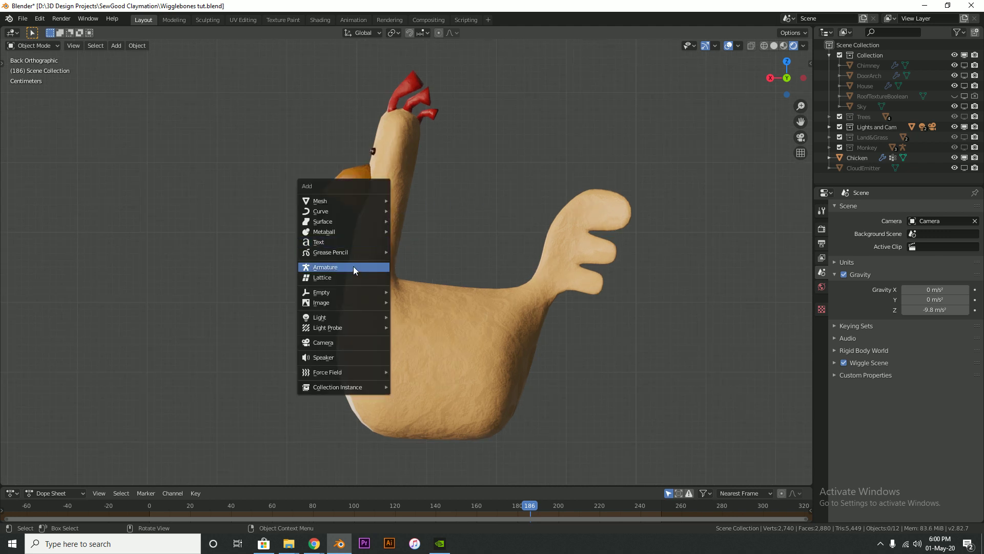
{"action": "left_click", "coordinate": [354, 267]}
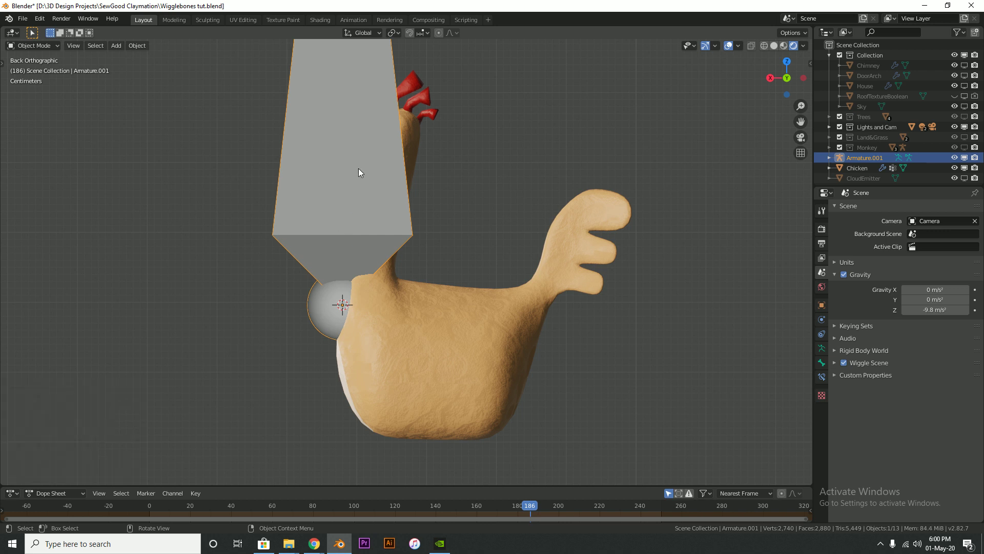
{"action": "key", "text": "s"}
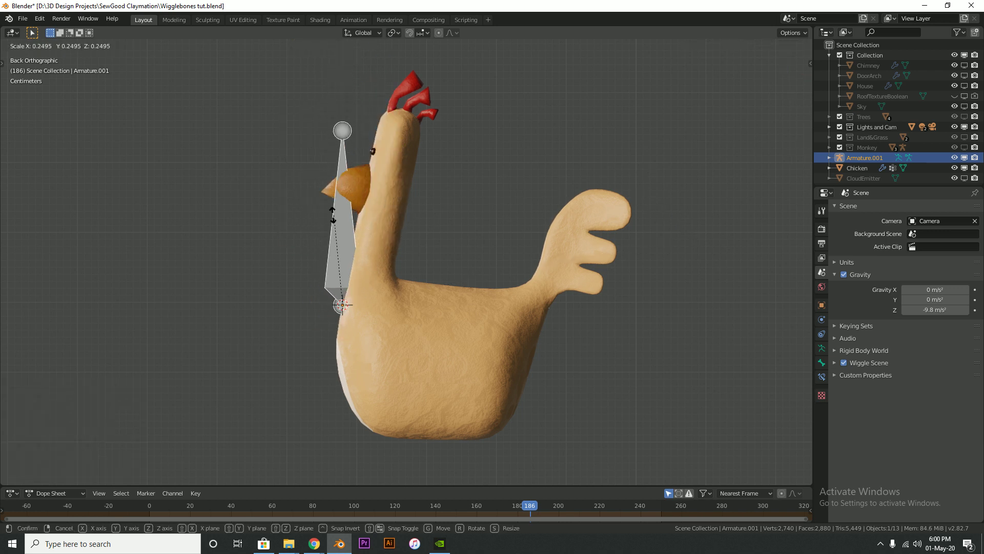
{"action": "left_click", "coordinate": [345, 248]}
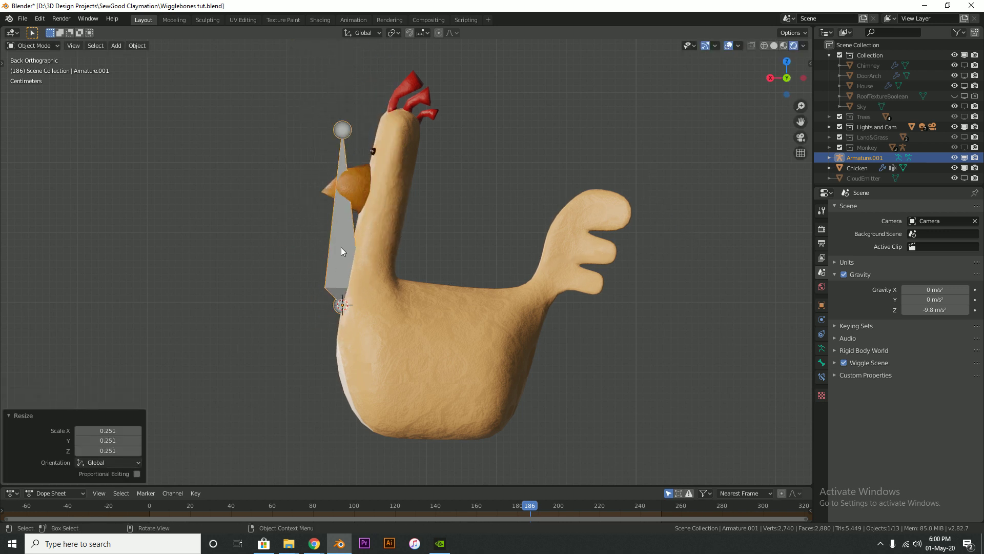
- Turn on In Front in the armature's Viewport Display settings
{"action": "left_click", "coordinate": [821, 349]}
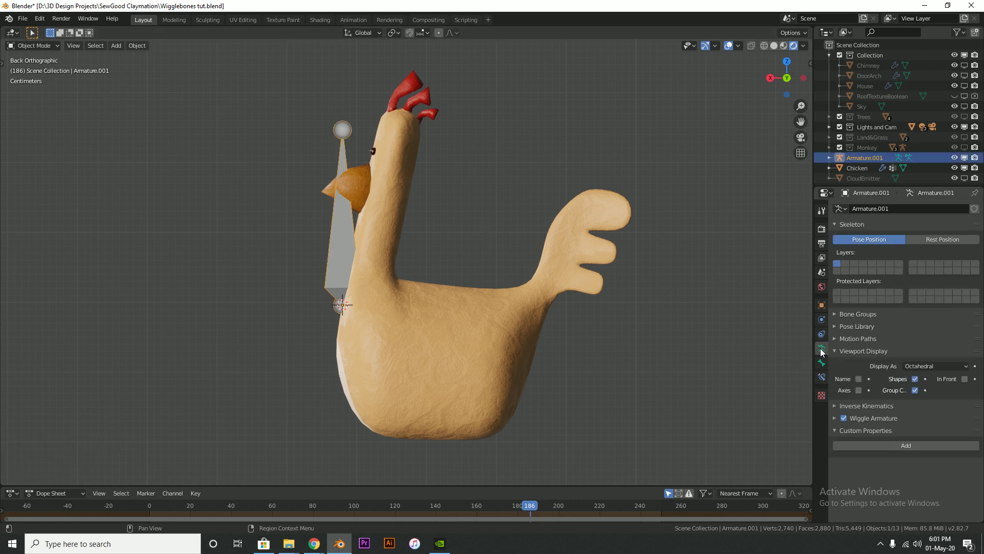
{"action": "left_click", "coordinate": [965, 379]}
{"action": "left_click", "coordinate": [342, 306]}
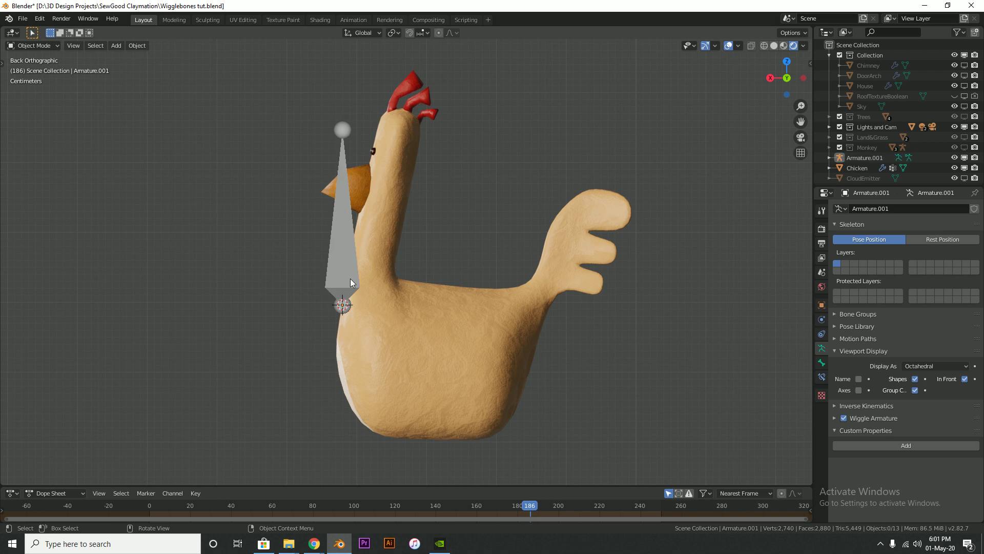
{"action": "left_click", "coordinate": [342, 308]}
- Move the bone into the chicken's neck and put the armature in Edit Mode
{"action": "key", "text": "g"}
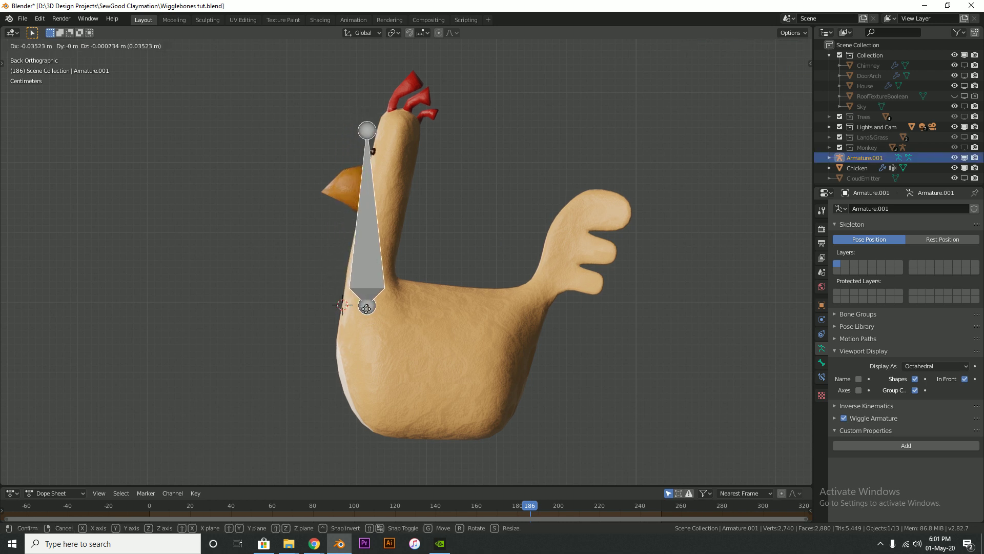
{"action": "left_click", "coordinate": [368, 311]}
{"action": "left_click", "coordinate": [373, 138]}
{"action": "left_click", "coordinate": [370, 174]}
{"action": "left_click", "coordinate": [36, 46]}
{"action": "left_click", "coordinate": [30, 71]}
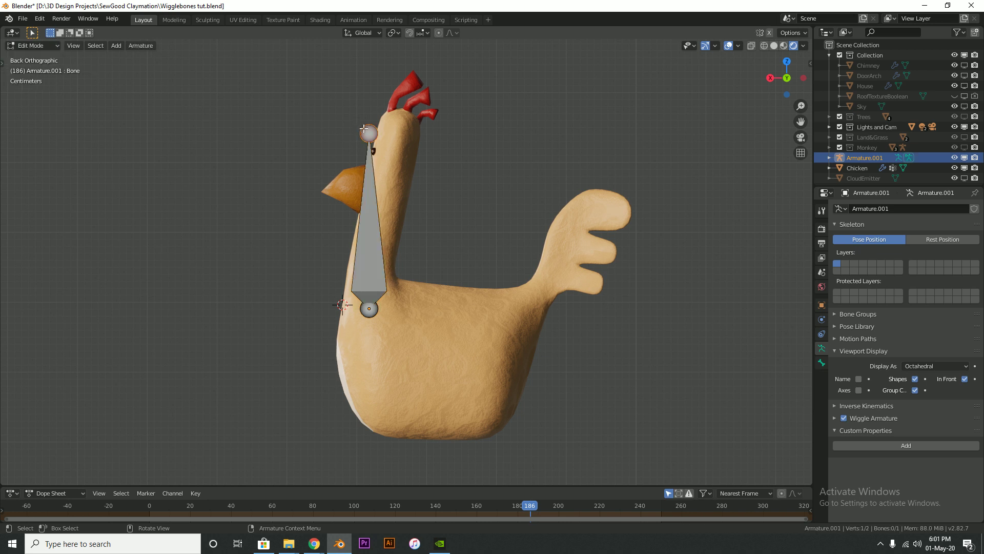
- Extrude a chain of three bones from the neck base up to the head
{"action": "key", "text": "e"}
{"action": "left_click", "coordinate": [373, 227]}
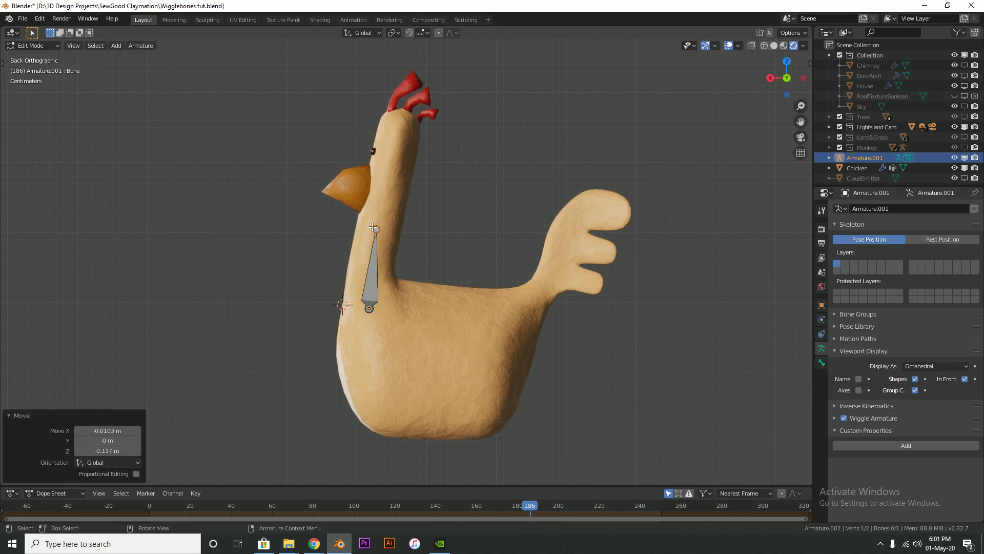
{"action": "key", "text": "e"}
{"action": "left_click", "coordinate": [387, 182]}
{"action": "key", "text": "e"}
{"action": "left_click", "coordinate": [395, 125]}
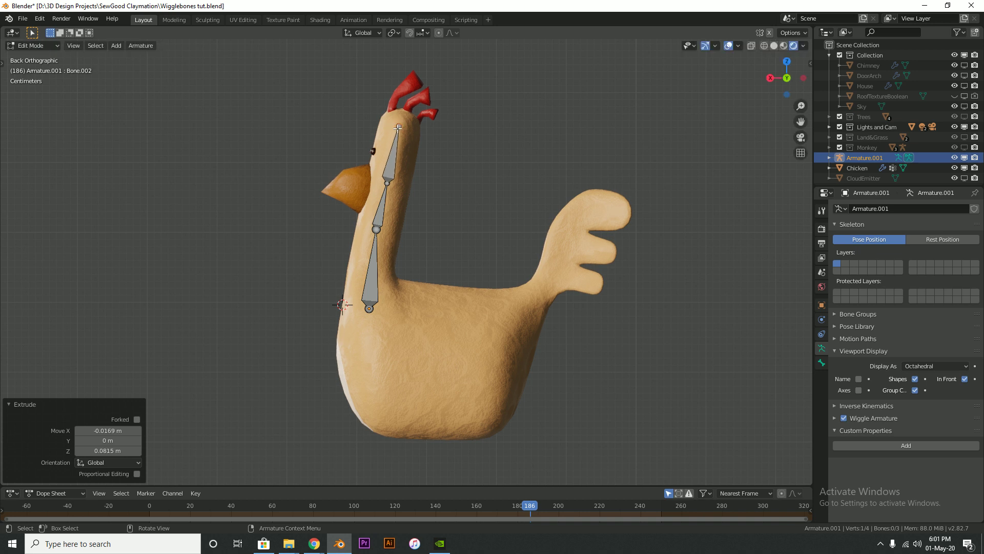
{"action": "key", "text": "g"}
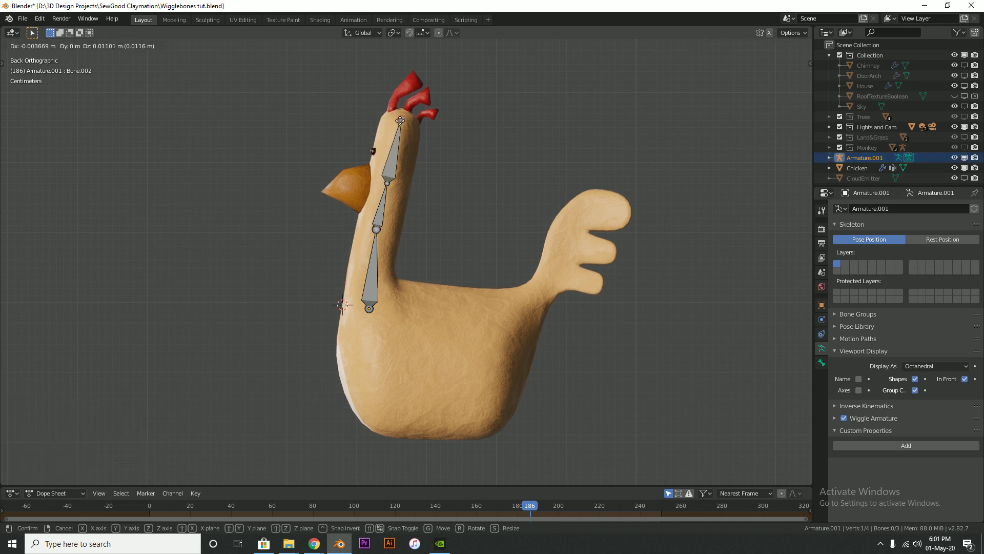
{"action": "left_click", "coordinate": [401, 120]}
{"action": "left_click", "coordinate": [483, 130]}
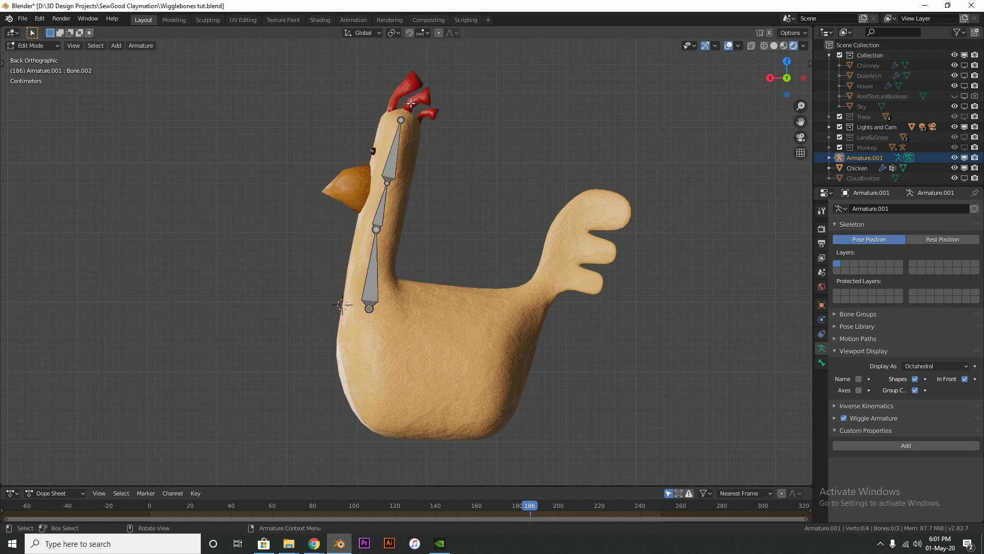
- Add a new bone and shrink it to a small size near the beak
{"action": "key", "text": "shift+a"}
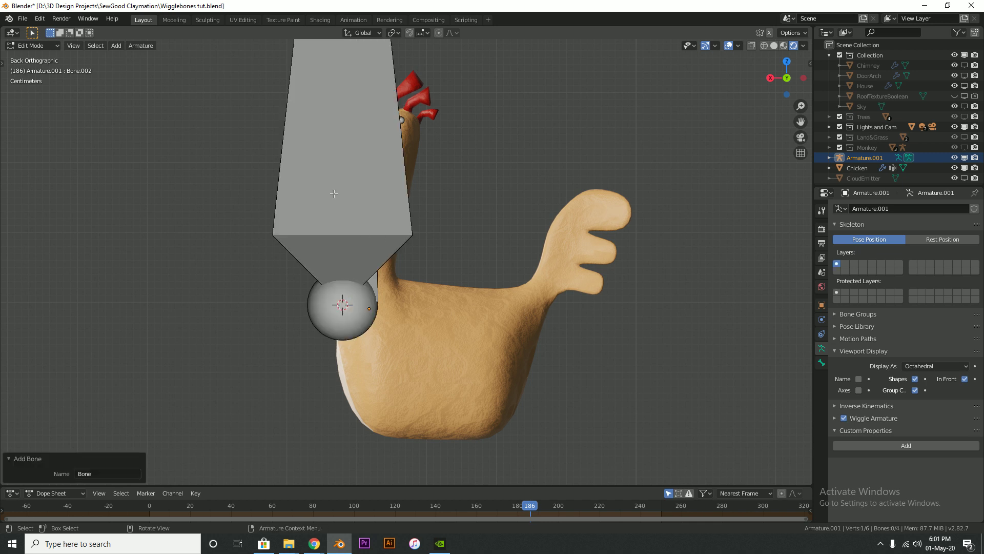
{"action": "key", "text": "s"}
{"action": "left_click", "coordinate": [347, 99]}
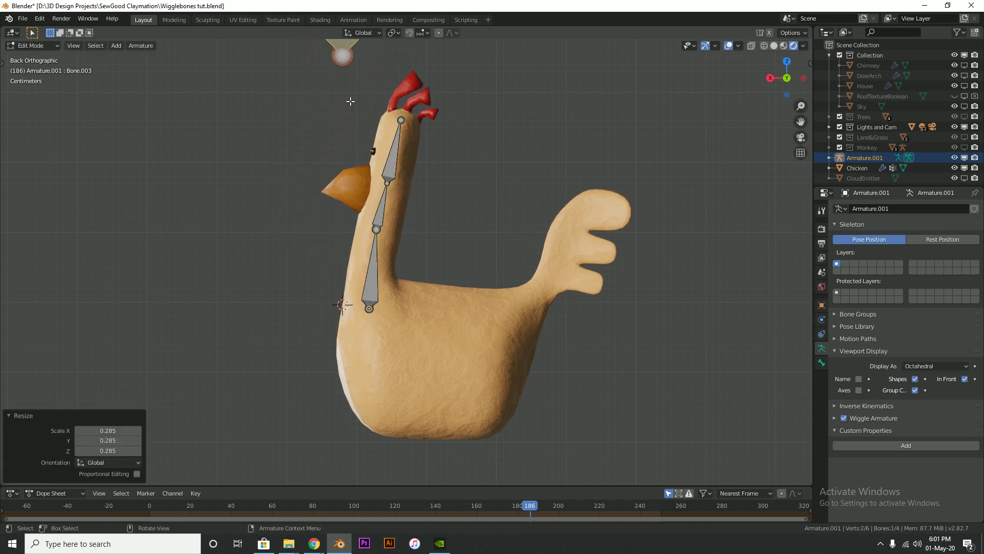
{"action": "key", "text": "g"}
{"action": "left_click", "coordinate": [314, 271]}
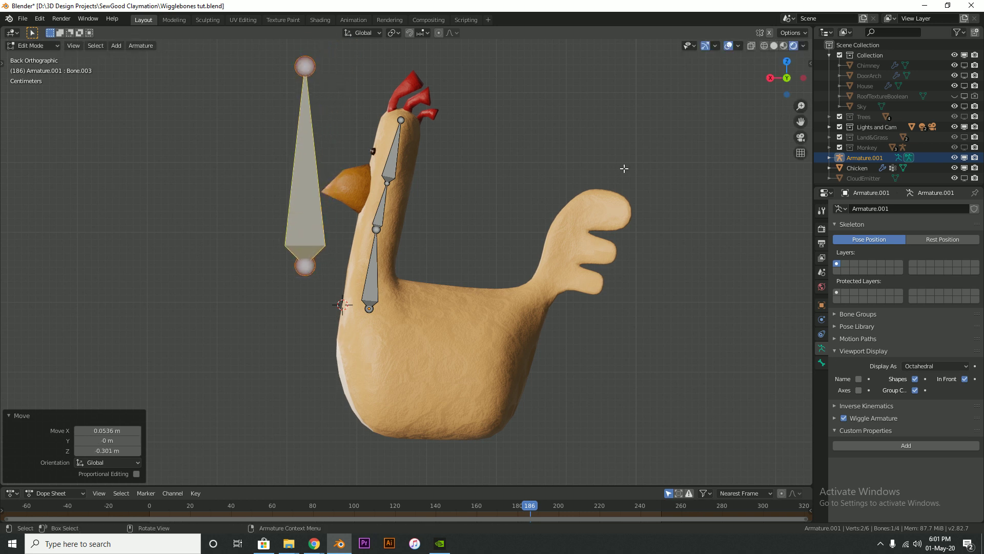
{"action": "key", "text": "s"}
{"action": "left_click", "coordinate": [351, 188]}
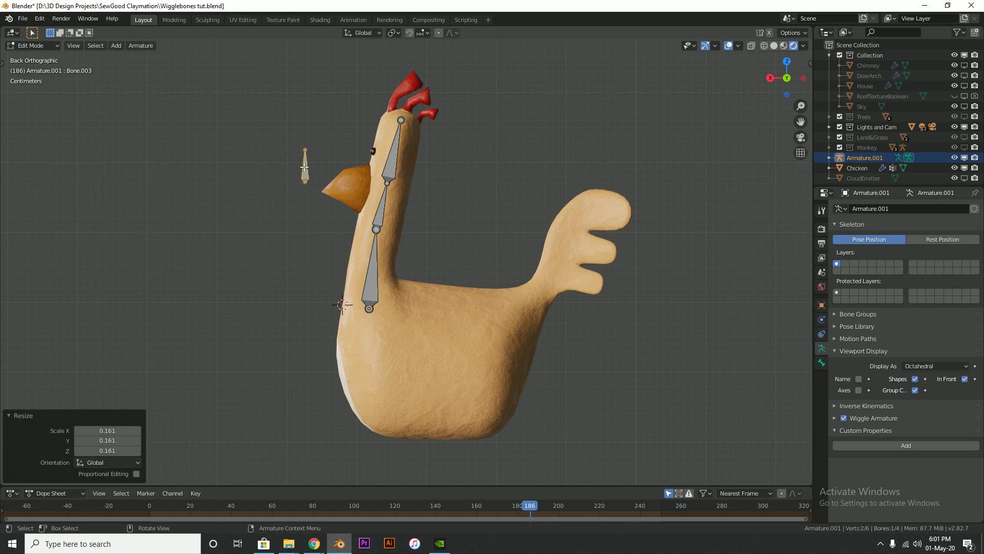
- Place the small bone on top of the head with its tip on the red comb
{"action": "key", "text": "g"}
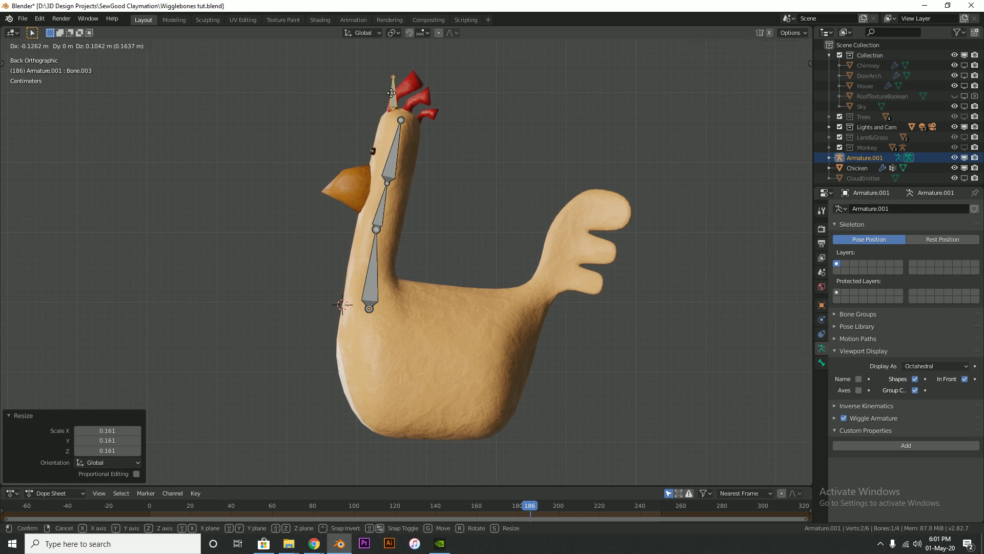
{"action": "left_click", "coordinate": [391, 69]}
{"action": "left_click", "coordinate": [359, 80]}
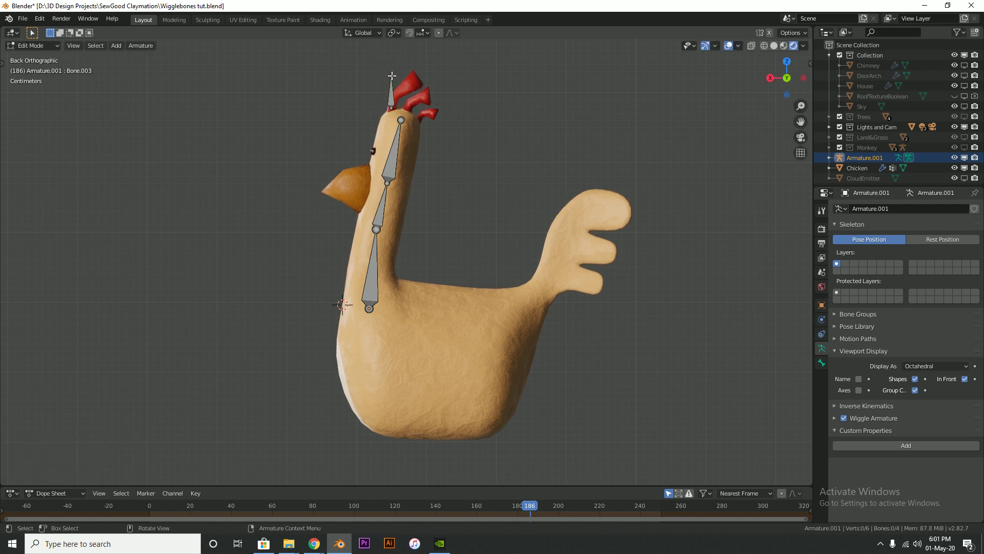
{"action": "key", "text": "g"}
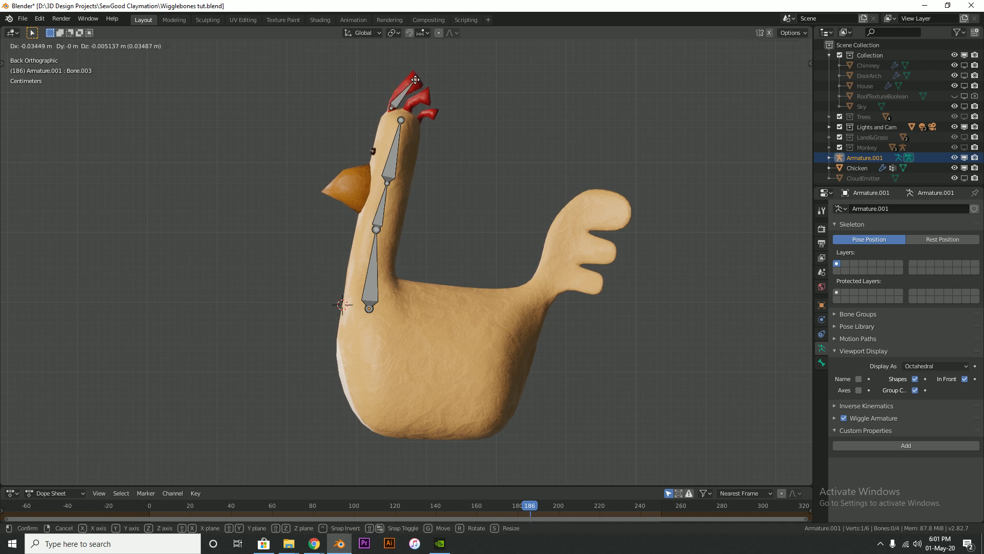
{"action": "left_click", "coordinate": [415, 79]}
{"action": "key", "text": "alt+a"}
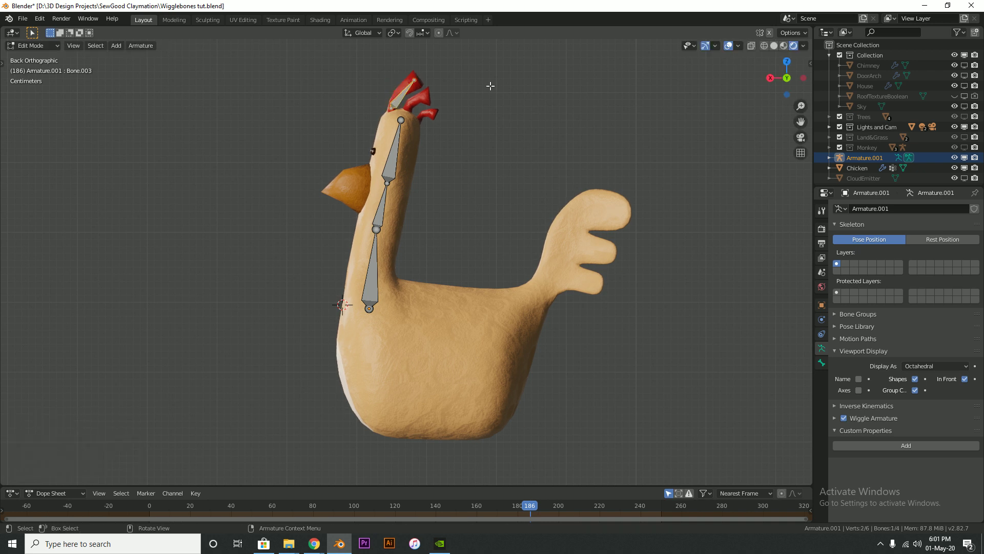
- Check the comb bone from the back view in X-ray, undoing an accidental extra bone
{"action": "left_click_drag", "start_coordinate": [769, 78], "coordinate": [770, 77]}
{"action": "left_click", "coordinate": [770, 77]}
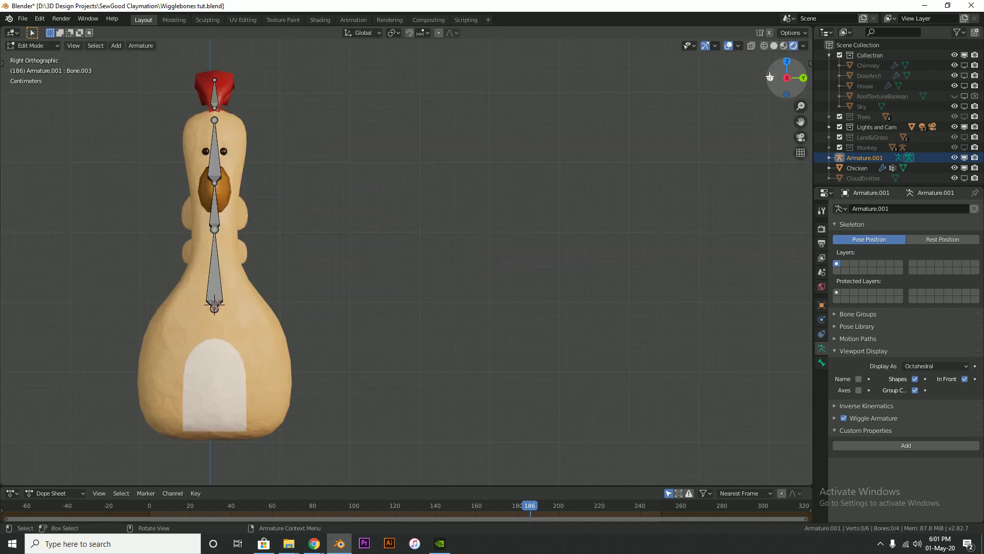
{"action": "left_click", "coordinate": [802, 78]}
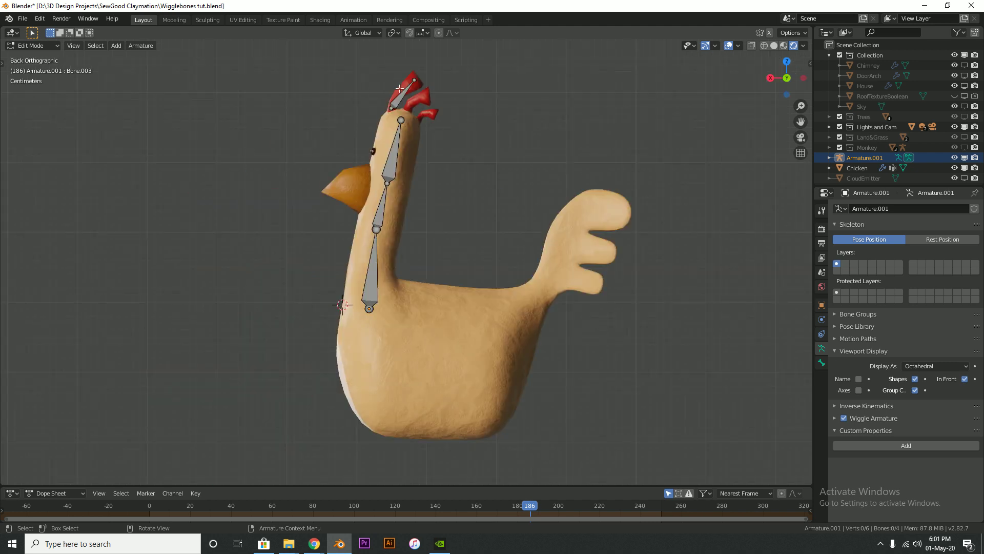
{"action": "key", "text": "shift+a"}
{"action": "key", "text": "shift+z"}
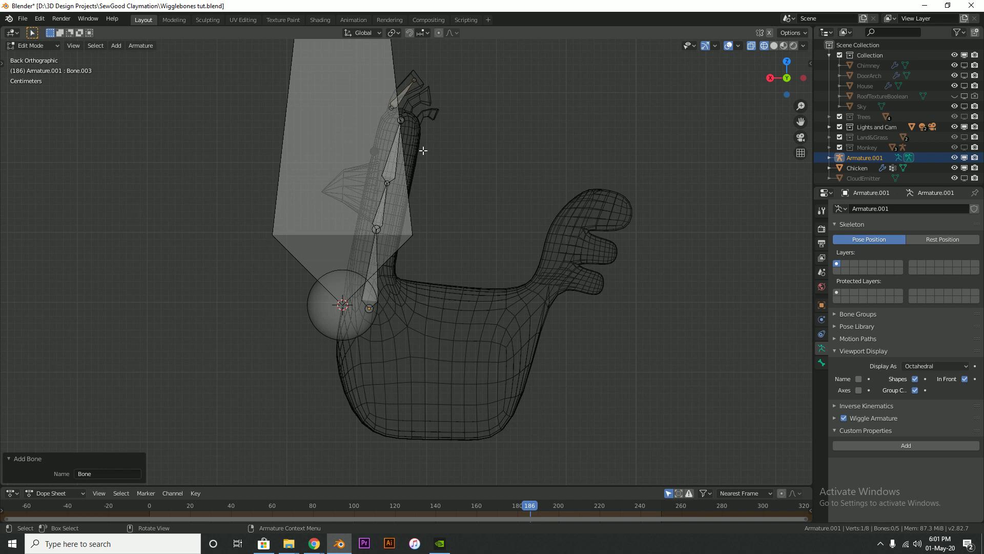
{"action": "key", "text": "ctrl+z"}
{"action": "key", "text": "shift+z"}
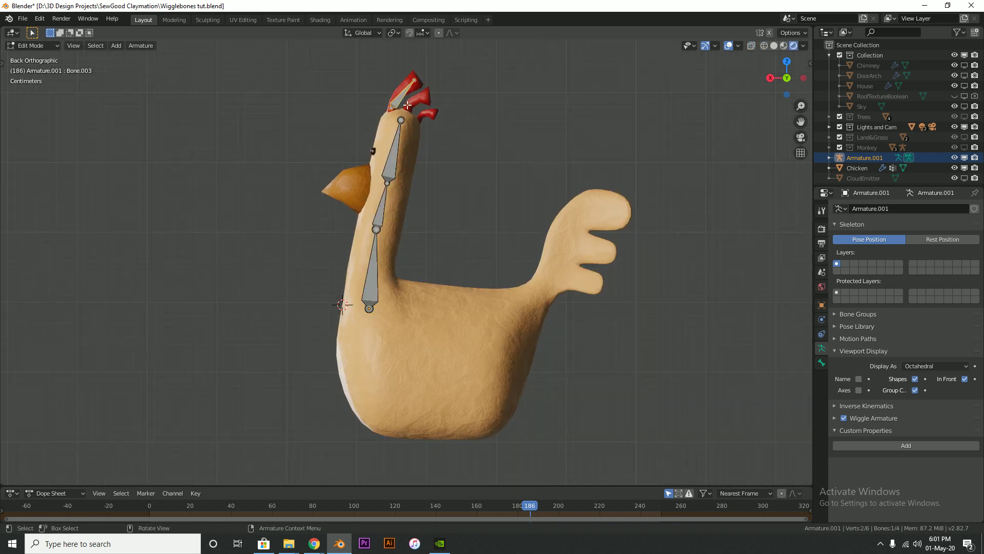
{"action": "key", "text": "g"}
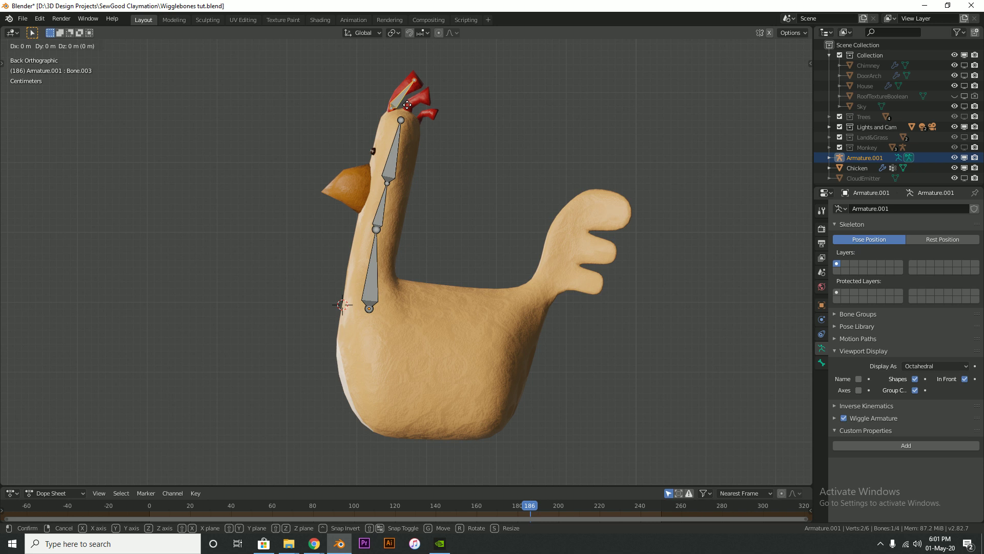
{"action": "right_click", "coordinate": [404, 104]}
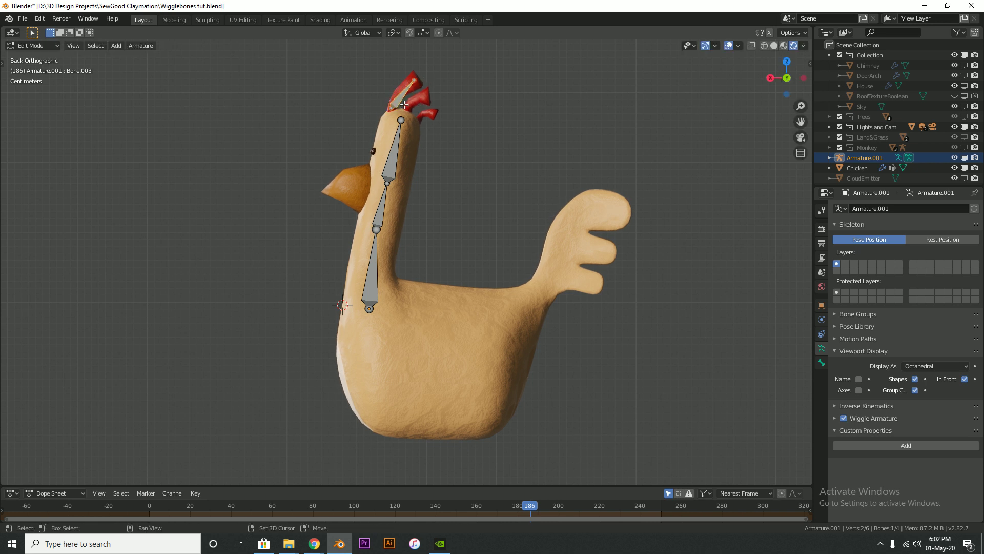
- Duplicate the comb bone twice onto the next two comb lobes
{"action": "key", "text": "shift+d"}
{"action": "left_click", "coordinate": [416, 110]}
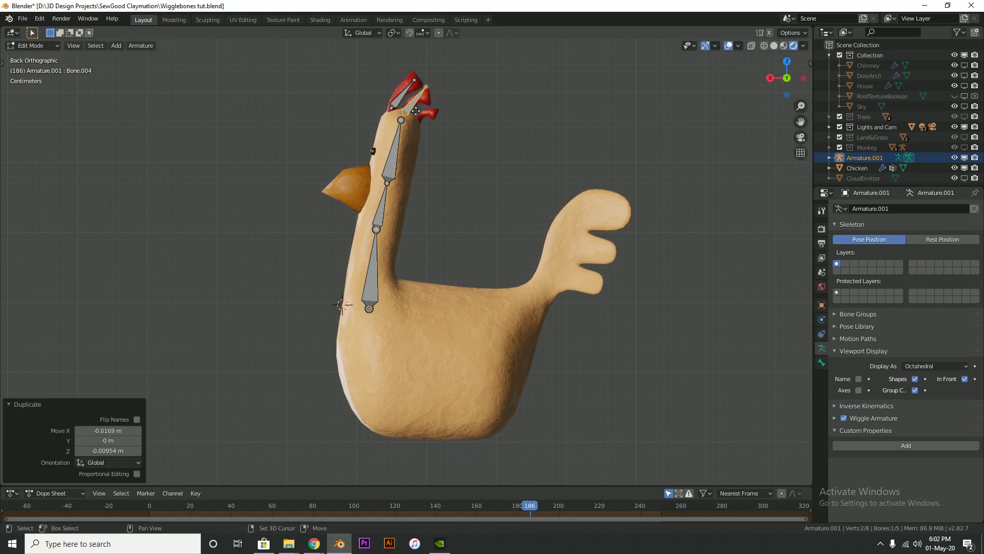
{"action": "key", "text": "g"}
{"action": "left_click", "coordinate": [428, 123]}
- Adjust the tips and bases of the duplicated comb bones to fit the lobes
{"action": "left_click", "coordinate": [439, 99]}
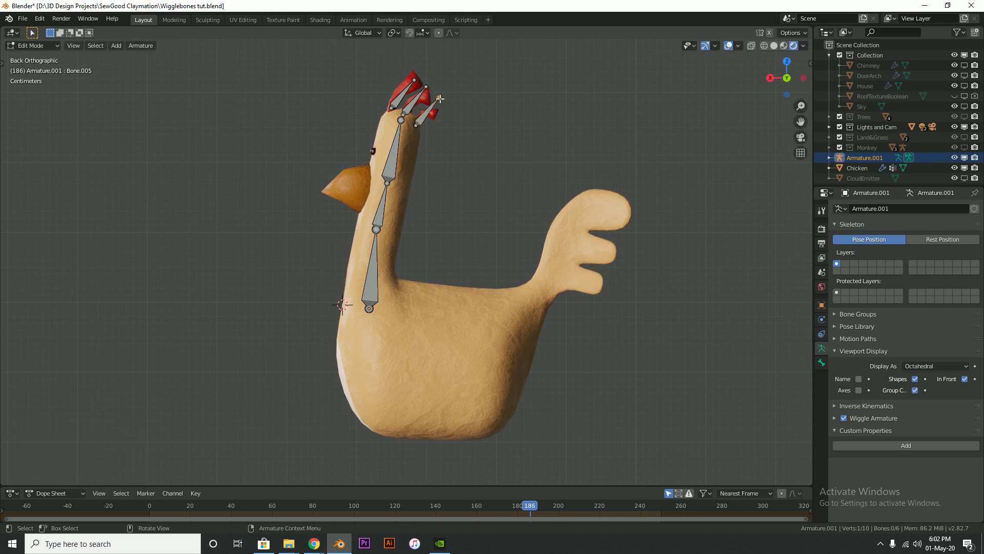
{"action": "key", "text": "g"}
{"action": "left_click", "coordinate": [434, 110]}
{"action": "left_click", "coordinate": [416, 124]}
{"action": "key", "text": "g"}
{"action": "left_click", "coordinate": [421, 118]}
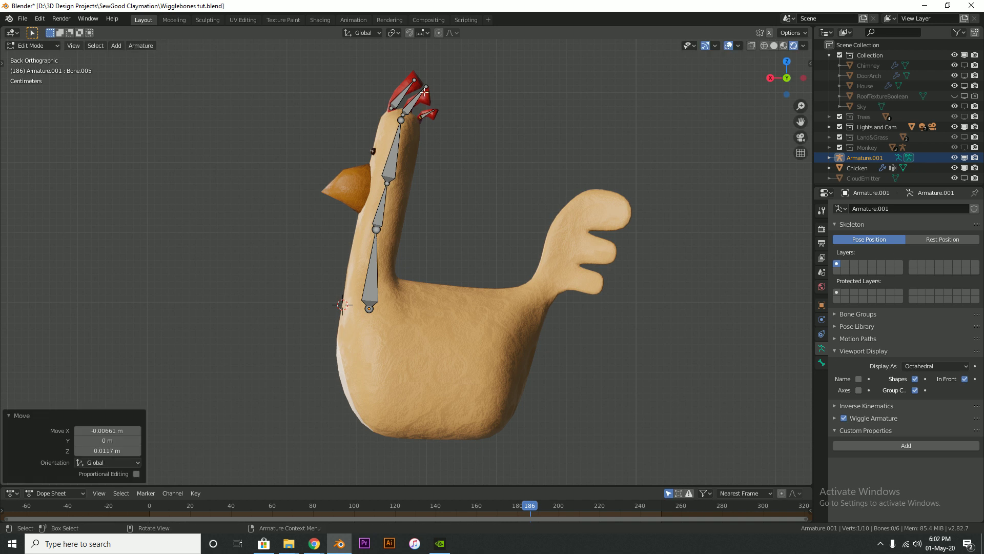
{"action": "left_click", "coordinate": [427, 90]}
{"action": "key", "text": "g"}
{"action": "left_click", "coordinate": [404, 113]}
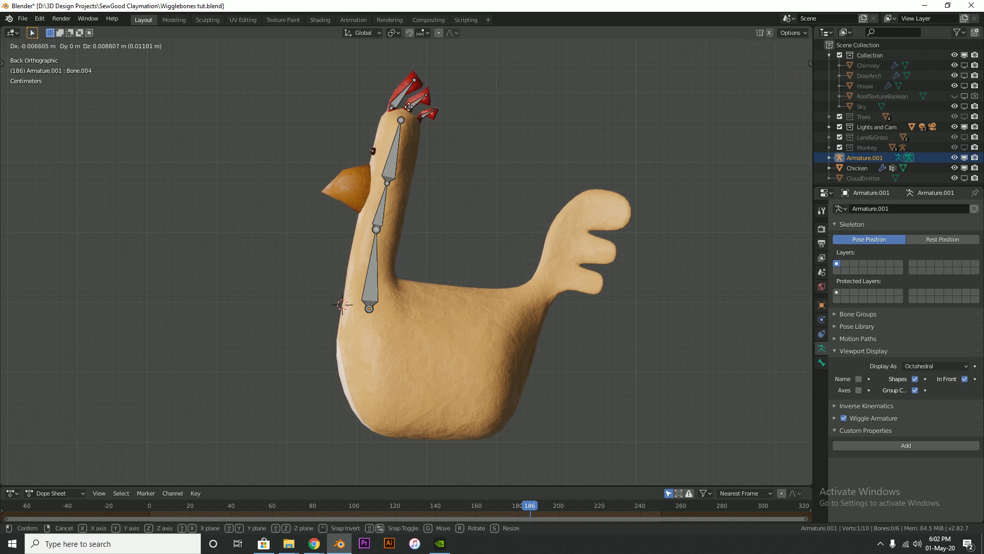
{"action": "left_click_drag", "start_coordinate": [404, 114], "coordinate": [402, 111]}
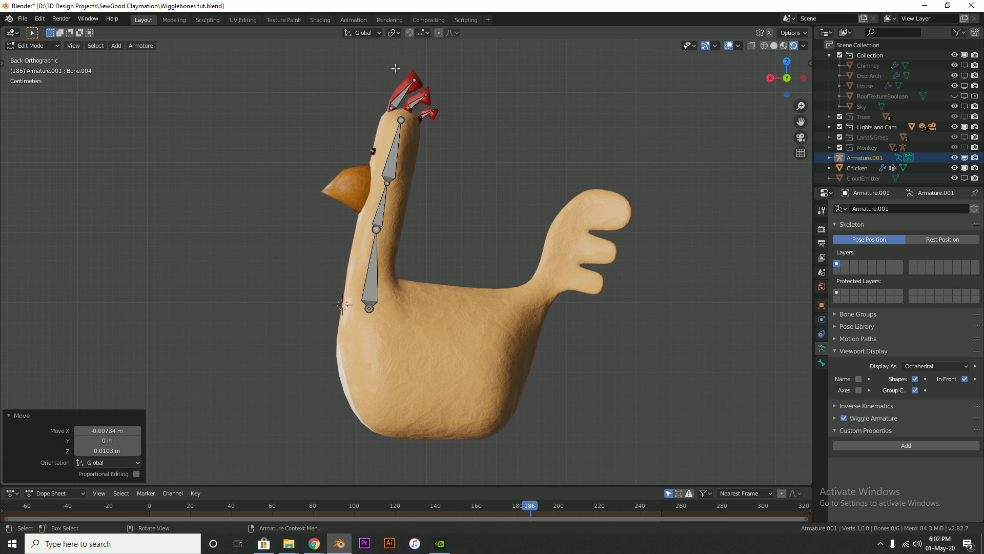
- Select all three comb bones, starting with the large Bone.003
{"action": "left_click", "coordinate": [400, 98]}
{"action": "left_click", "coordinate": [443, 123]}
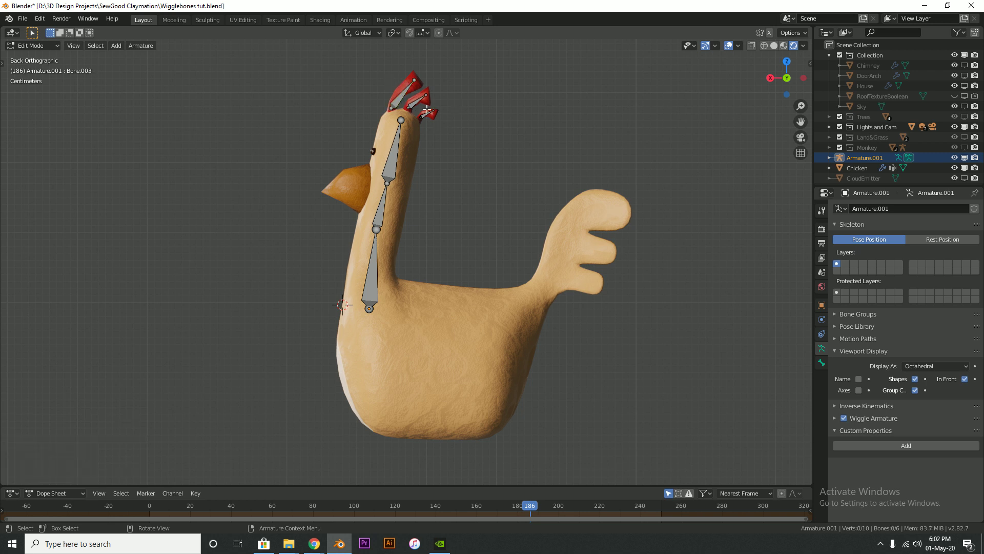
{"action": "left_click", "coordinate": [395, 98]}
{"action": "left_click", "coordinate": [415, 103], "text": "shift"}
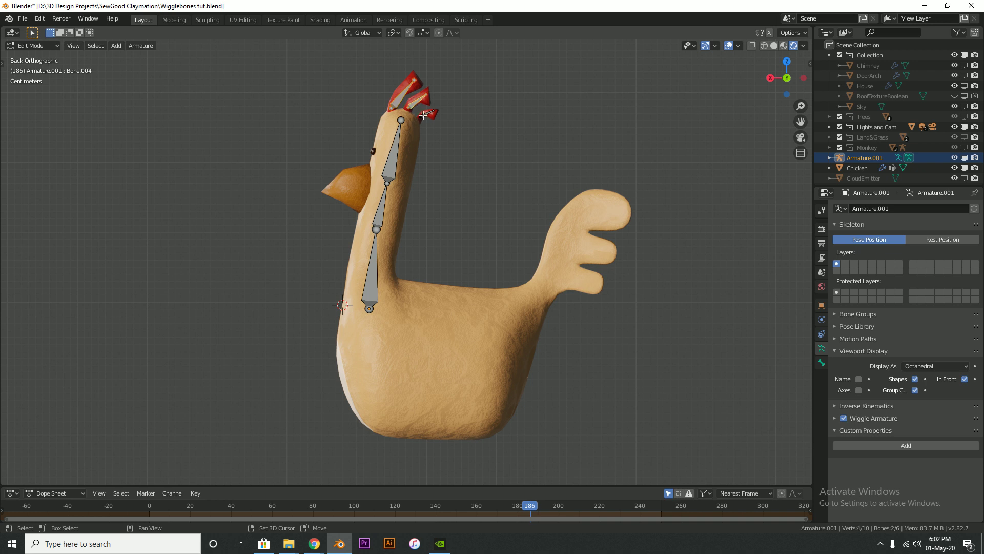
{"action": "left_click", "coordinate": [423, 115], "text": "shift"}
- Select the comb bones, then Bone.002 last, and parent them with Keep Offset
{"action": "key", "text": "alt+a"}
{"action": "left_click", "coordinate": [409, 105], "text": "shift"}
{"action": "left_click", "coordinate": [398, 101], "text": "shift"}
{"action": "left_click", "coordinate": [392, 158], "text": "shift"}
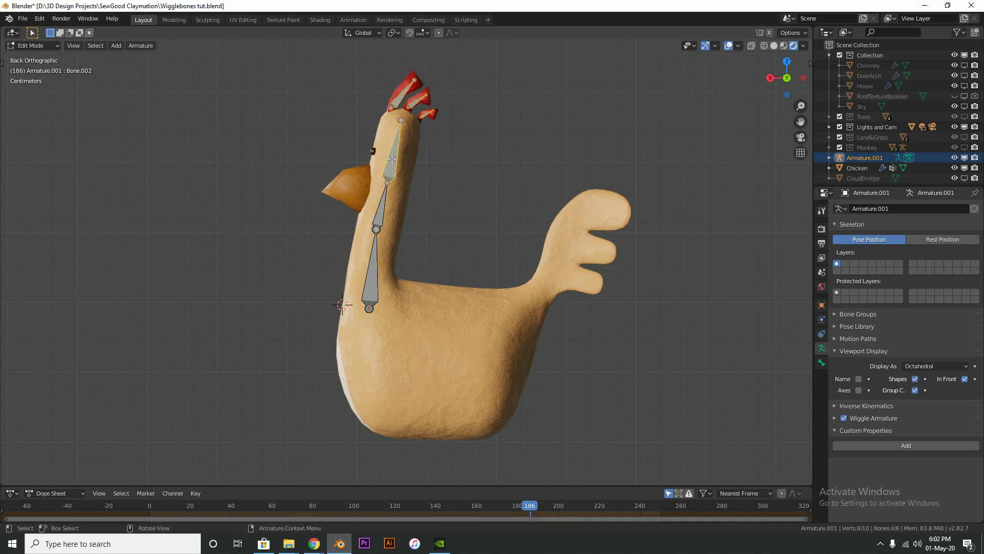
{"action": "right_click", "coordinate": [392, 158]}
{"action": "mouse_move", "coordinate": [383, 161]}
{"action": "left_click", "coordinate": [454, 159]}
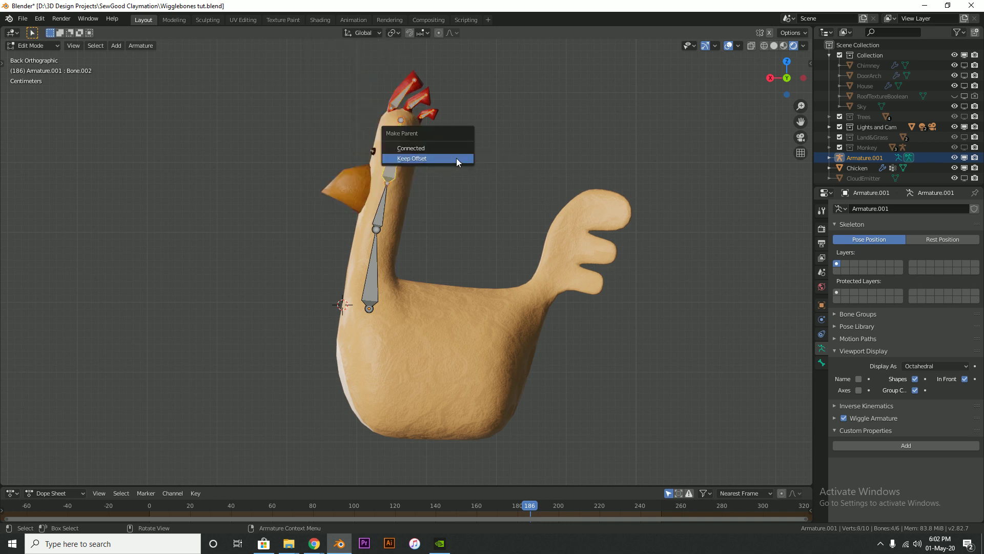
{"action": "left_click", "coordinate": [407, 159]}
{"action": "left_click", "coordinate": [406, 72]}
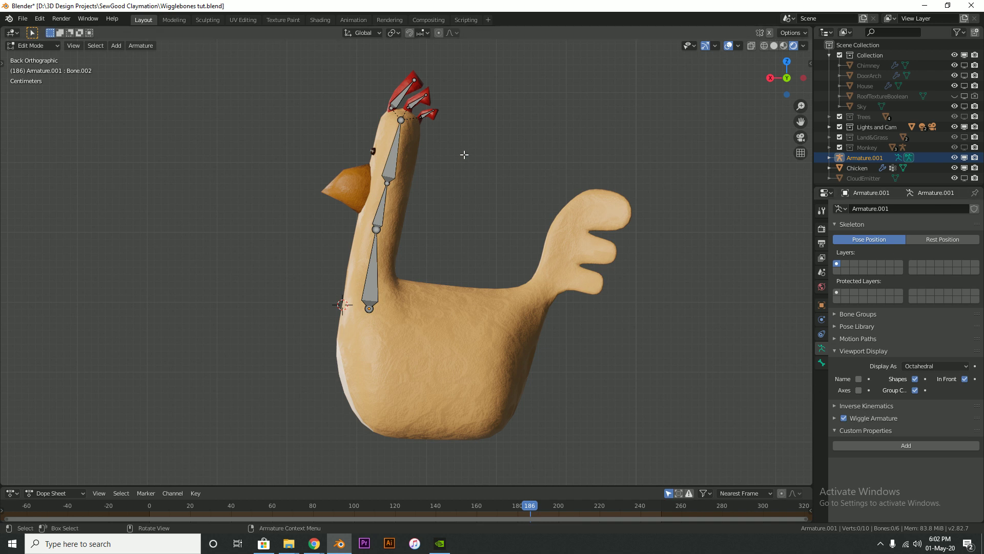
- Select the large comb bone Bone.003 and show its Bone properties
{"action": "left_click", "coordinate": [394, 104]}
{"action": "left_click", "coordinate": [822, 363]}
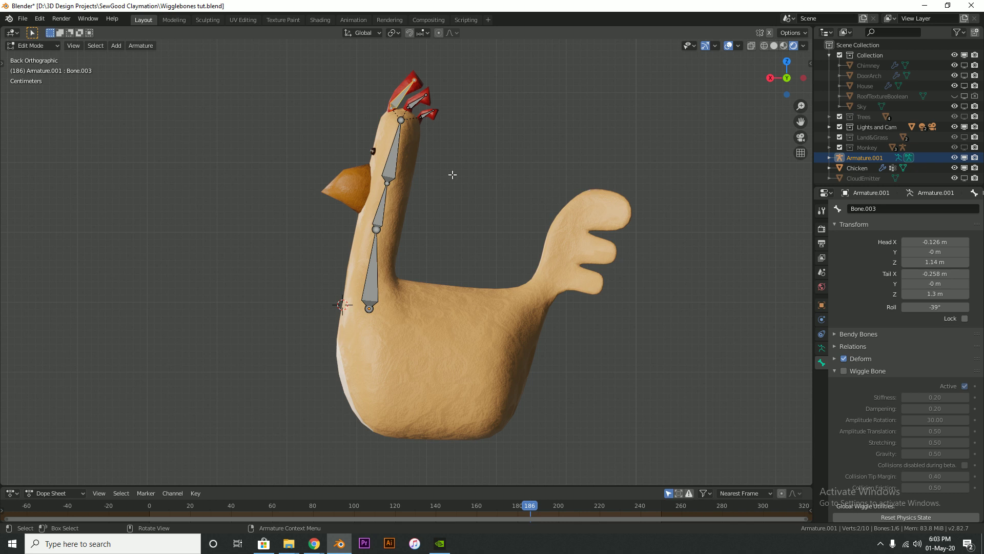
{"action": "left_click", "coordinate": [271, 118]}
{"action": "left_click", "coordinate": [50, 46]}
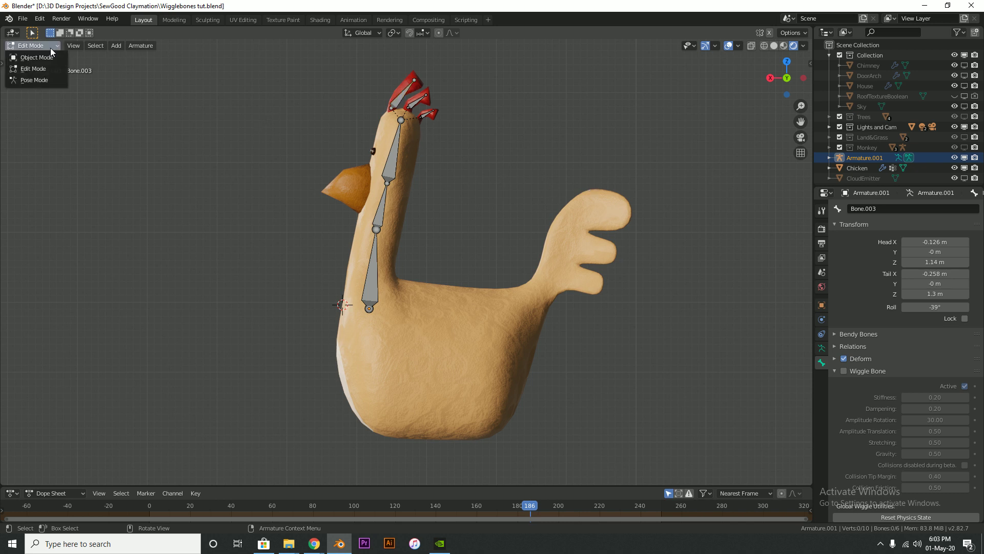
{"action": "left_click", "coordinate": [39, 80]}
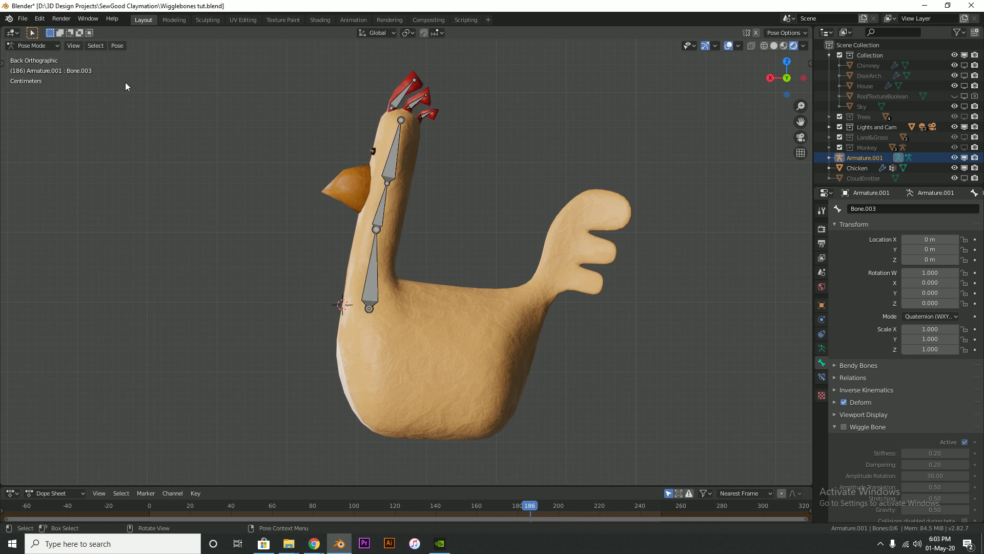
{"action": "left_click", "coordinate": [397, 101]}
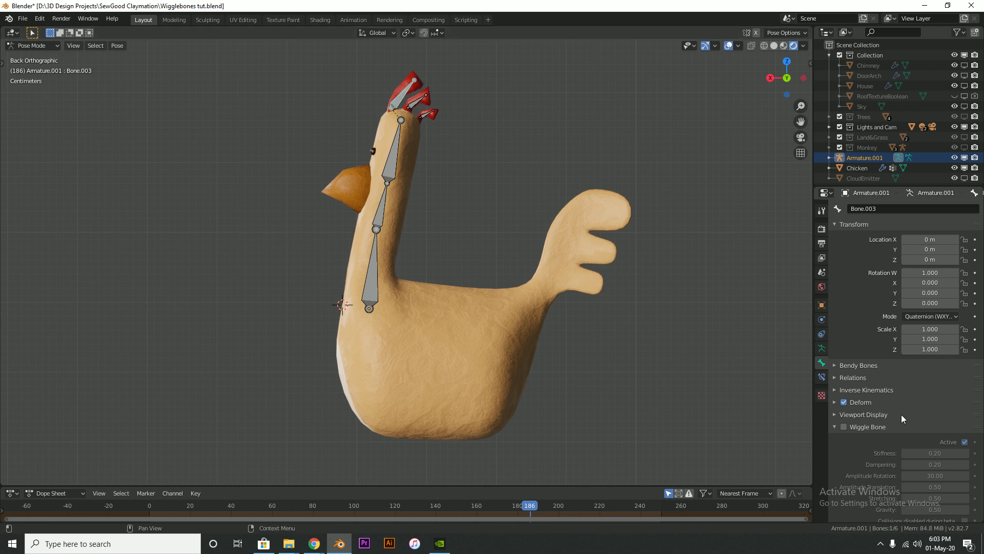
{"action": "left_click", "coordinate": [844, 428]}
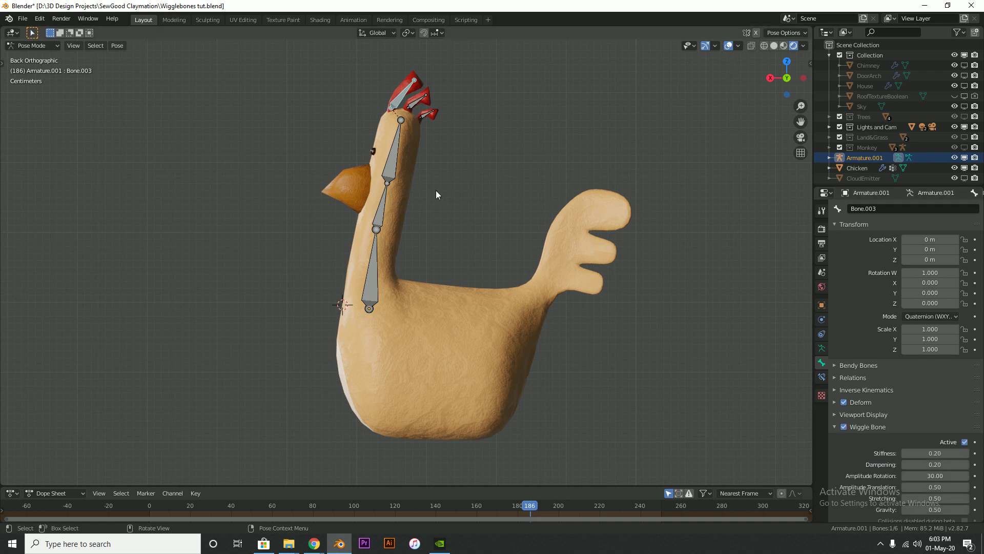
{"action": "left_click", "coordinate": [416, 105]}
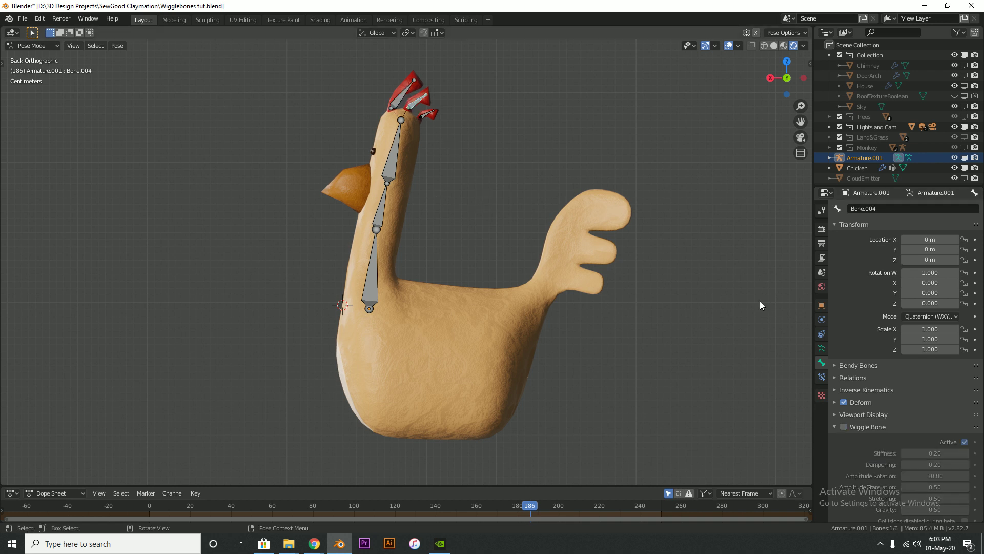
{"action": "left_click", "coordinate": [425, 119]}
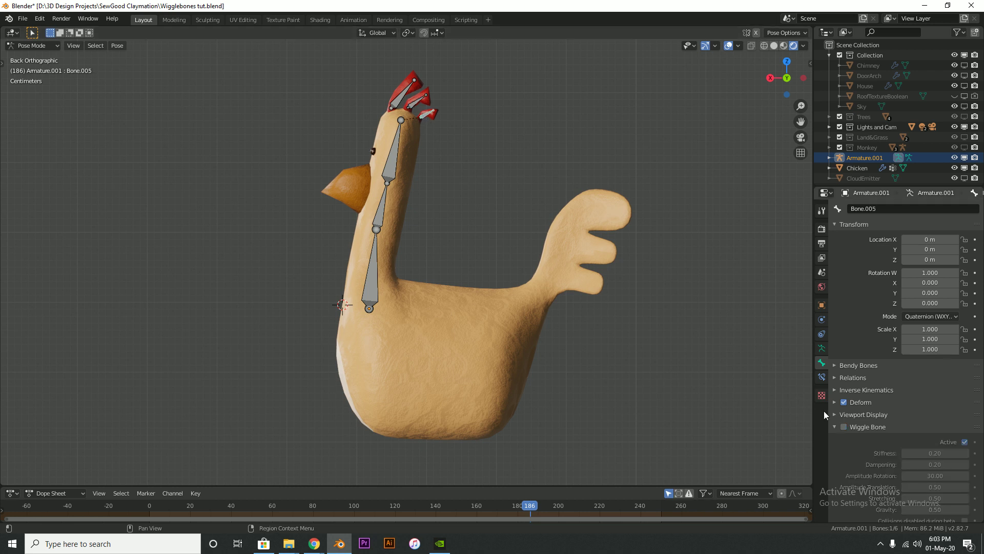
{"action": "left_click", "coordinate": [576, 106]}
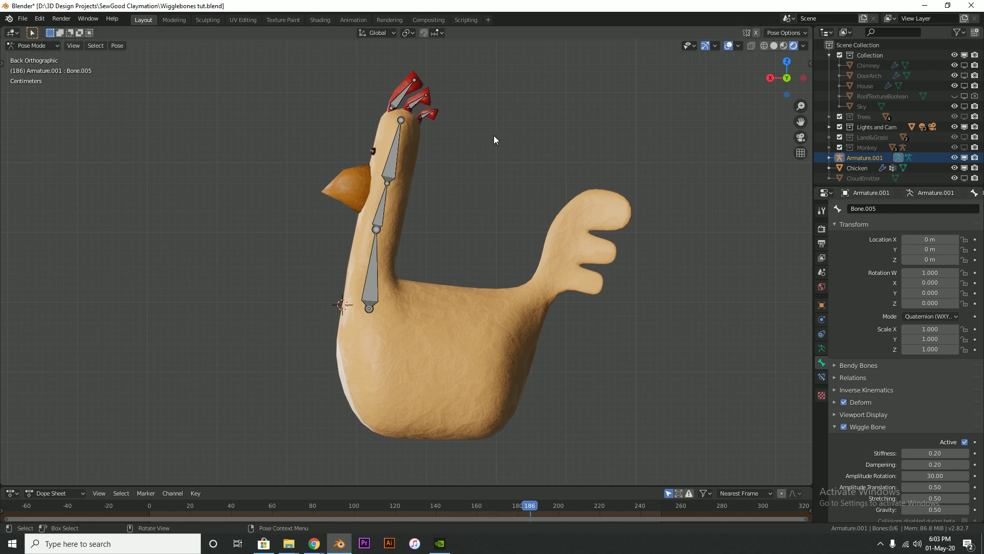
{"action": "left_click", "coordinate": [394, 105]}
{"action": "left_click", "coordinate": [415, 109]}
{"action": "left_click", "coordinate": [425, 116]}
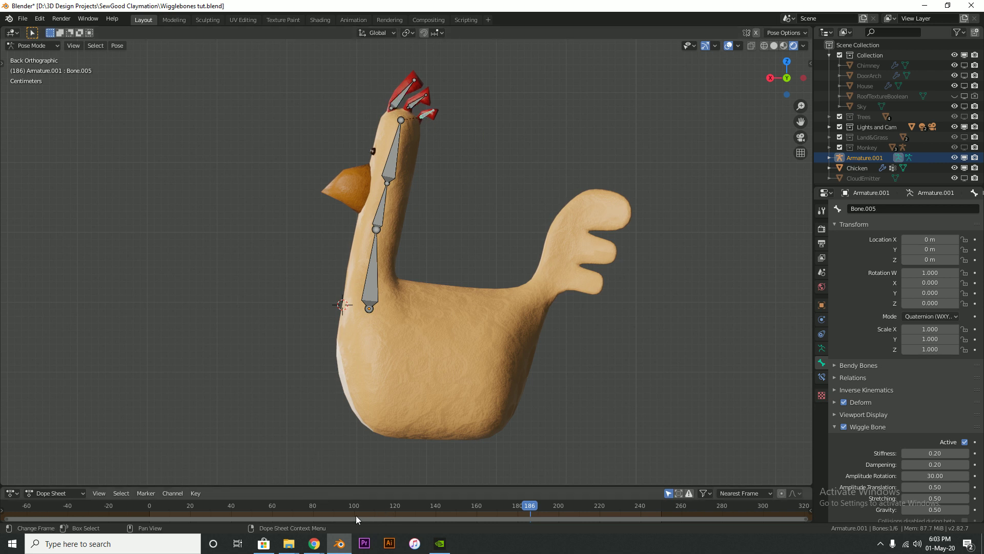
- Replay the animation from the start and from frame 5 to watch the comb
{"action": "key", "text": "shift+Left"}
{"action": "key", "text": "space"}
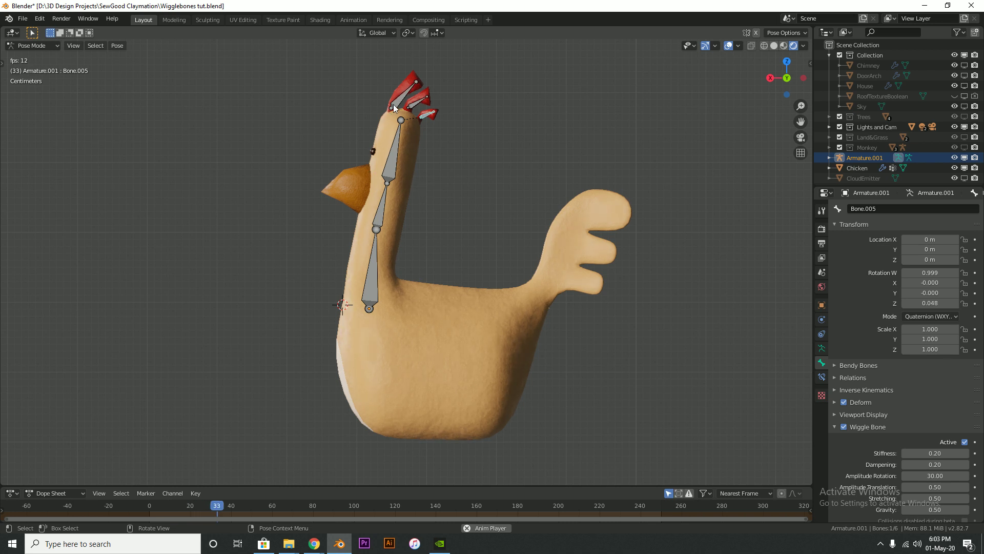
{"action": "key", "text": "space"}
{"action": "key", "text": "shift+Left"}
{"action": "key", "text": "space"}
{"action": "key", "text": "space"}
{"action": "scroll", "coordinate": [912, 450], "scroll_direction": "down", "scroll_amount": 3}
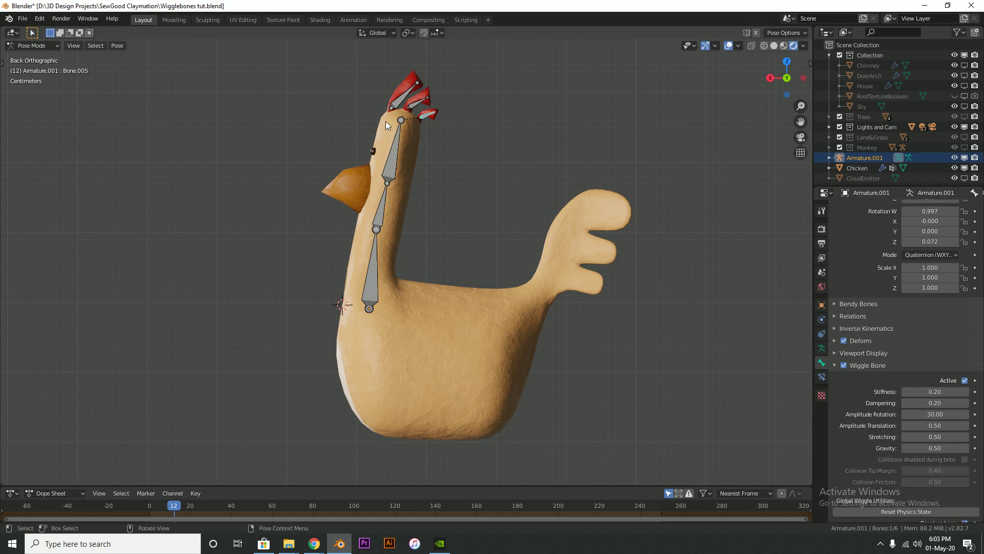
{"action": "key", "text": "space"}
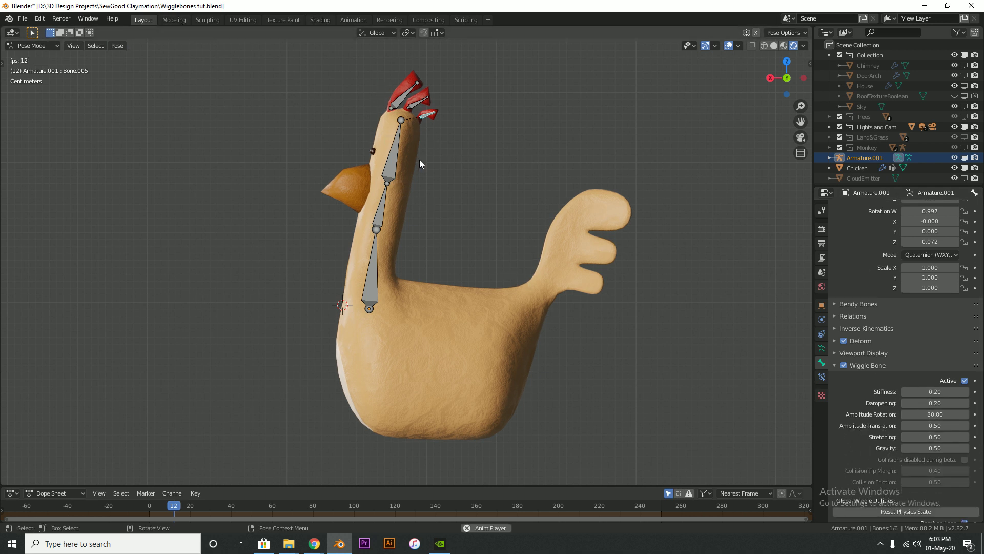
{"action": "key", "text": "space"}
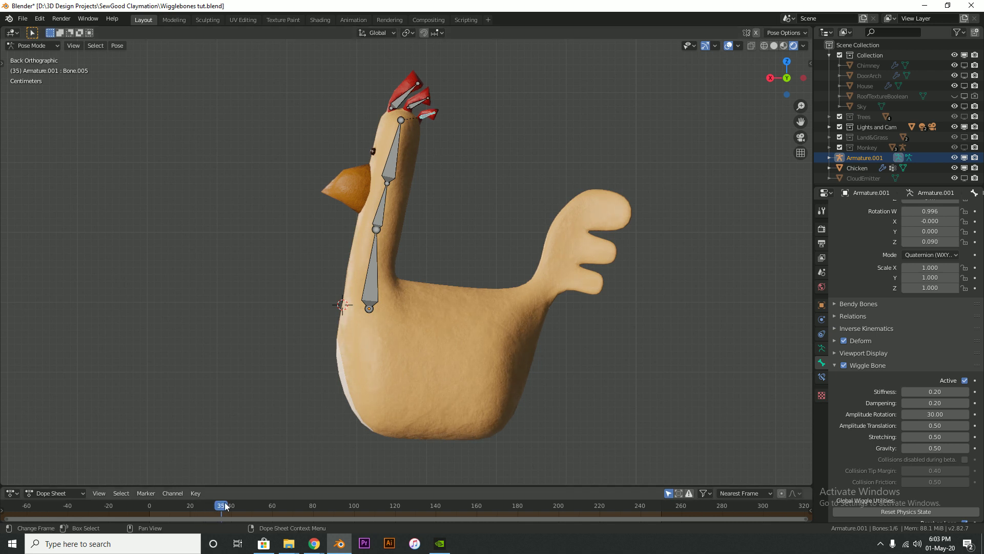
{"action": "left_click", "coordinate": [154, 504]}
{"action": "key", "text": "space"}
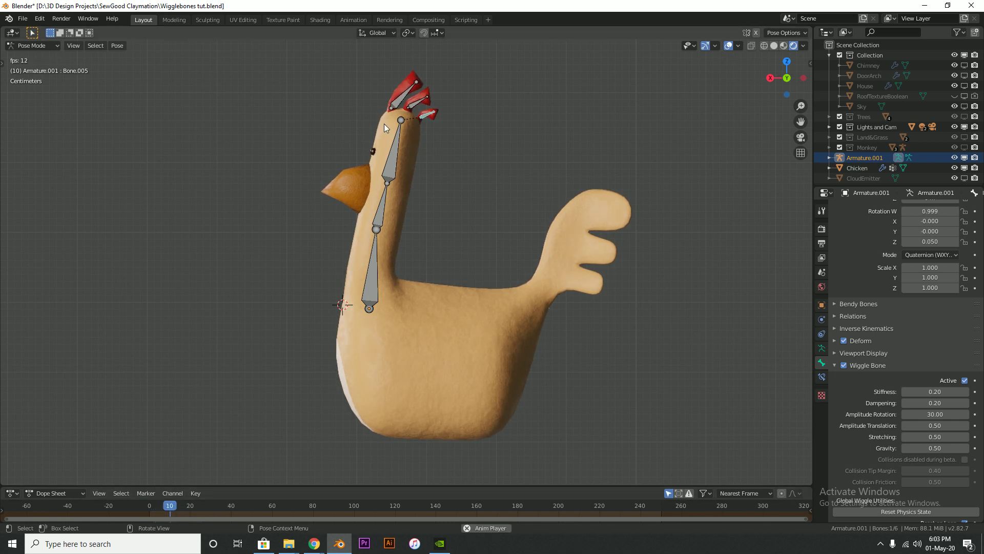
{"action": "key", "text": "space"}
- Rotate Bone.002 during playback to wiggle the comb, then cancel and stop playback
{"action": "left_click", "coordinate": [396, 143]}
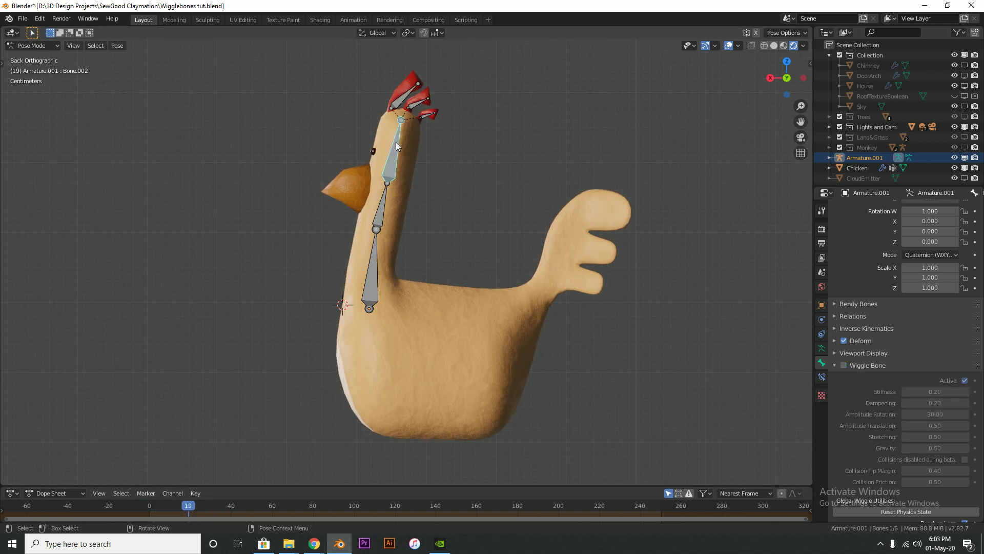
{"action": "key", "text": "space"}
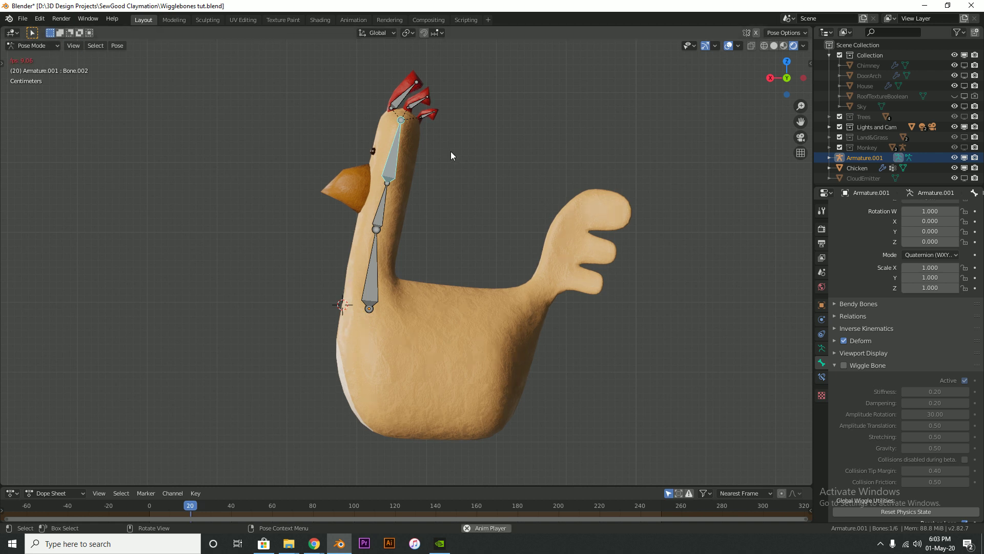
{"action": "key", "text": "r"}
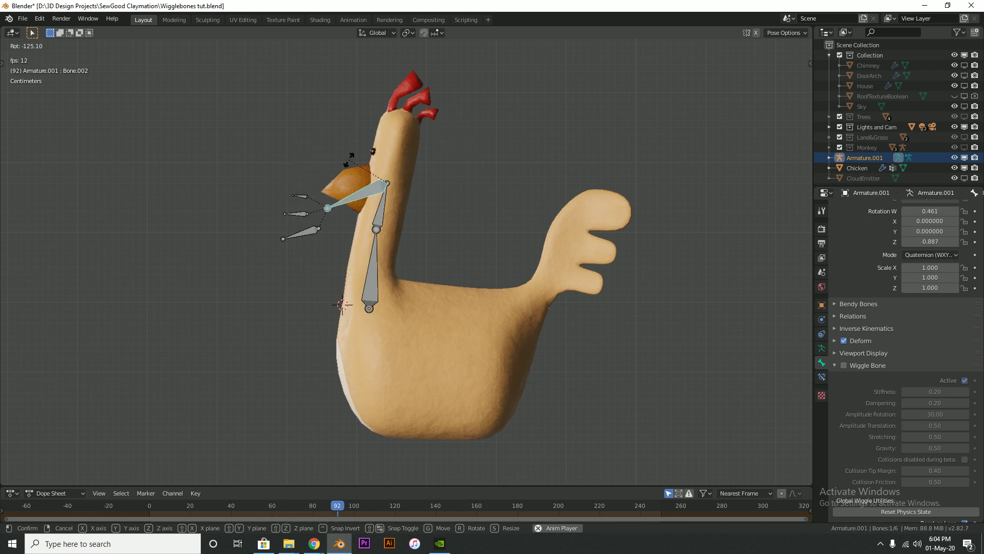
{"action": "key", "text": "Escape"}
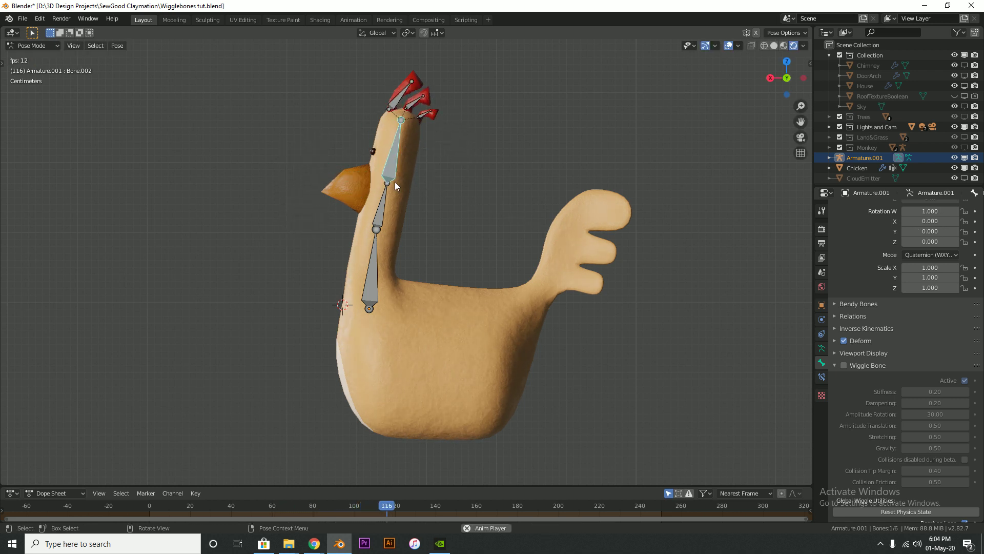
{"action": "key", "text": "space"}
{"action": "left_click", "coordinate": [33, 46]}
- In Object Mode, parent the Chicken mesh to Armature.001 With Automatic Weights
{"action": "left_click", "coordinate": [36, 58]}
{"action": "left_click", "coordinate": [436, 304]}
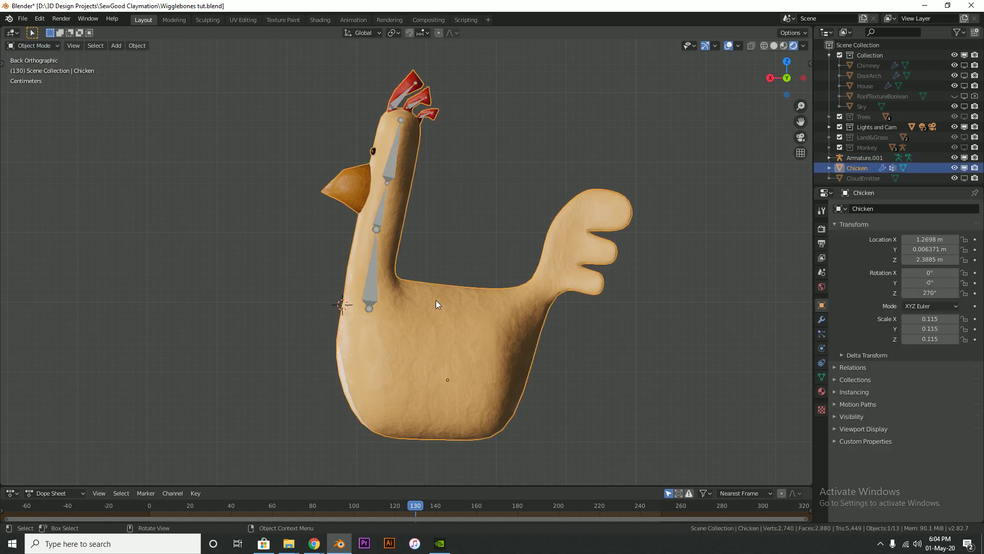
{"action": "left_click", "coordinate": [375, 286], "text": "shift"}
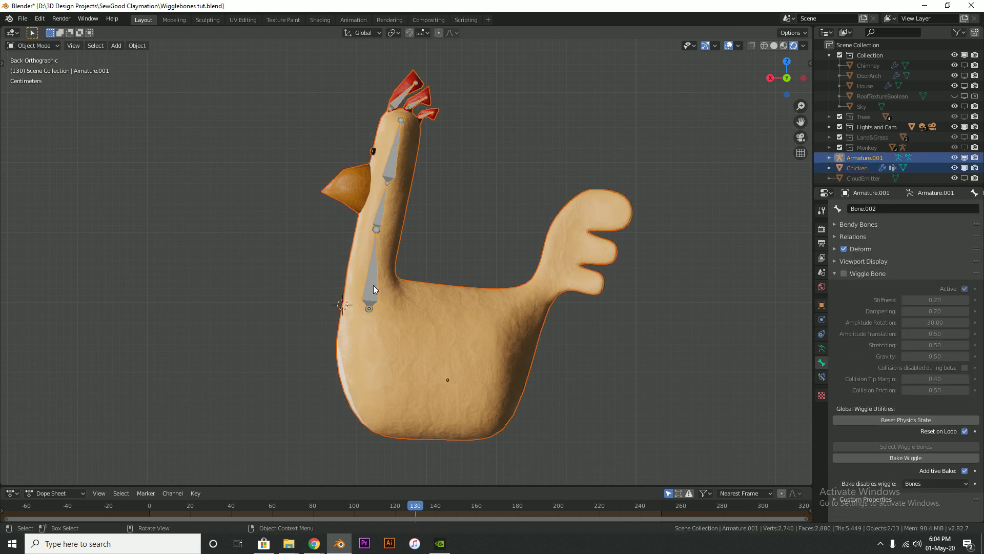
{"action": "right_click", "coordinate": [374, 284]}
{"action": "mouse_move", "coordinate": [372, 285]}
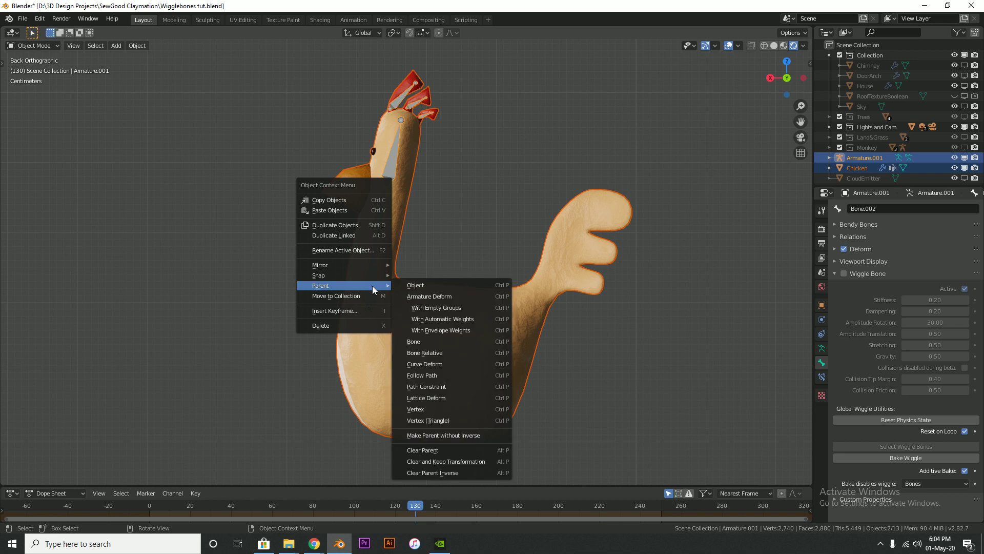
{"action": "left_click", "coordinate": [463, 319]}
{"action": "left_click", "coordinate": [319, 213]}
- Play the animation, scrub back near the start, and select the armature
{"action": "key", "text": "space"}
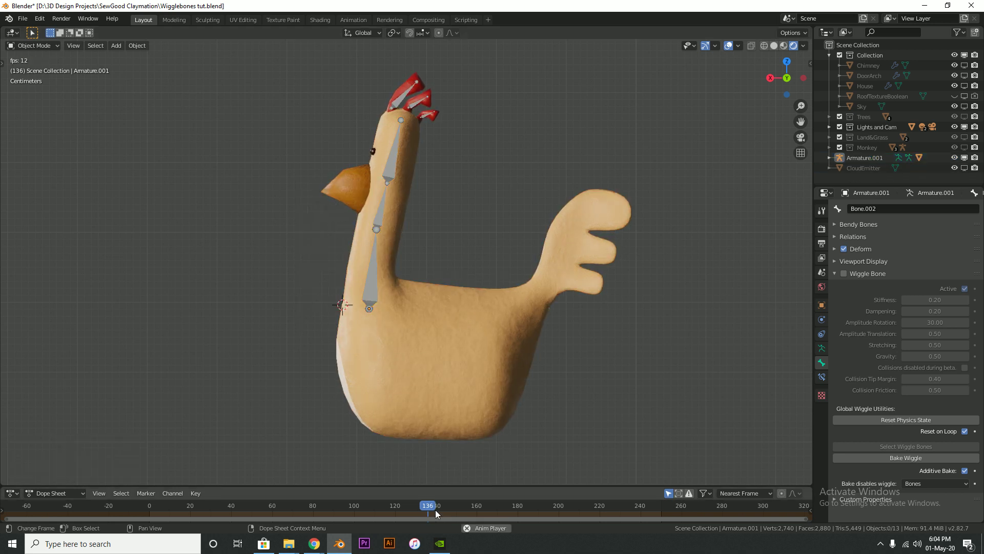
{"action": "left_click_drag", "start_coordinate": [435, 507], "coordinate": [128, 500]}
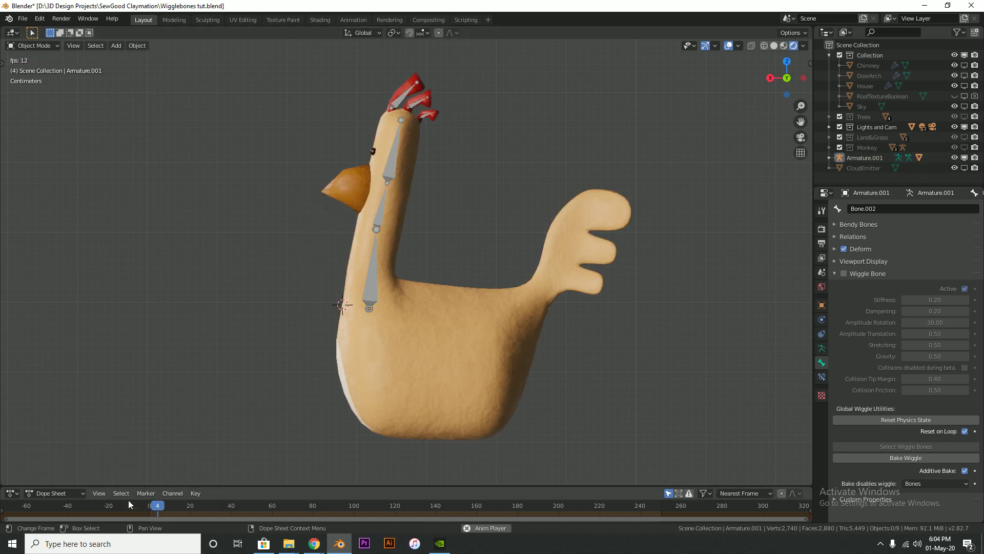
{"action": "left_click", "coordinate": [392, 167]}
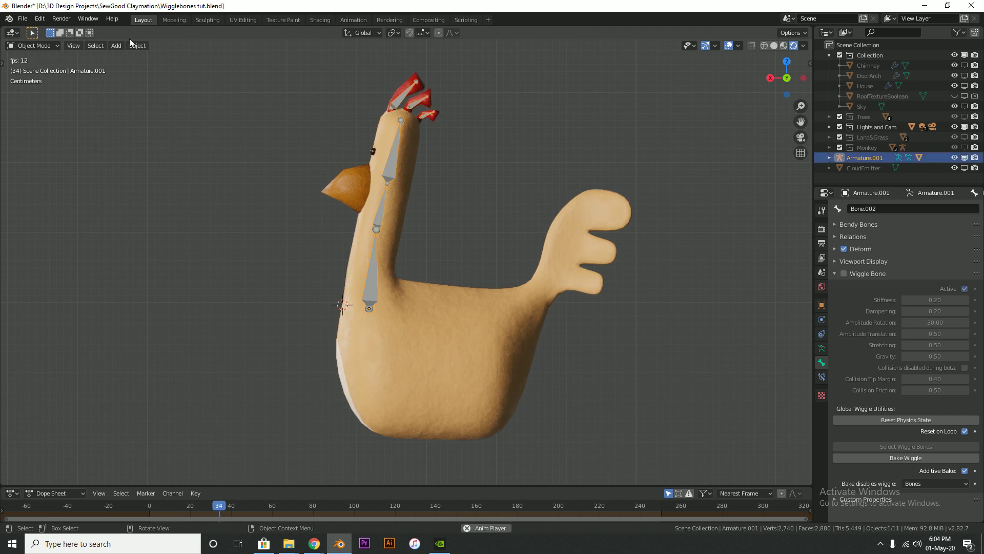
- Switch the armature to Pose Mode and test-rotate the upper neck bone, then cancel
{"action": "left_click", "coordinate": [33, 45]}
{"action": "left_click", "coordinate": [25, 79]}
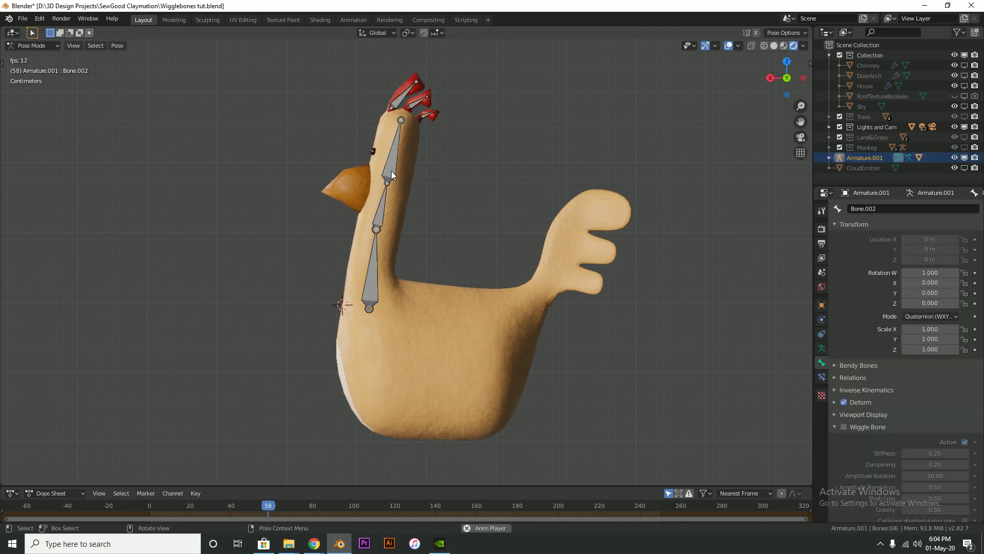
{"action": "key", "text": "r"}
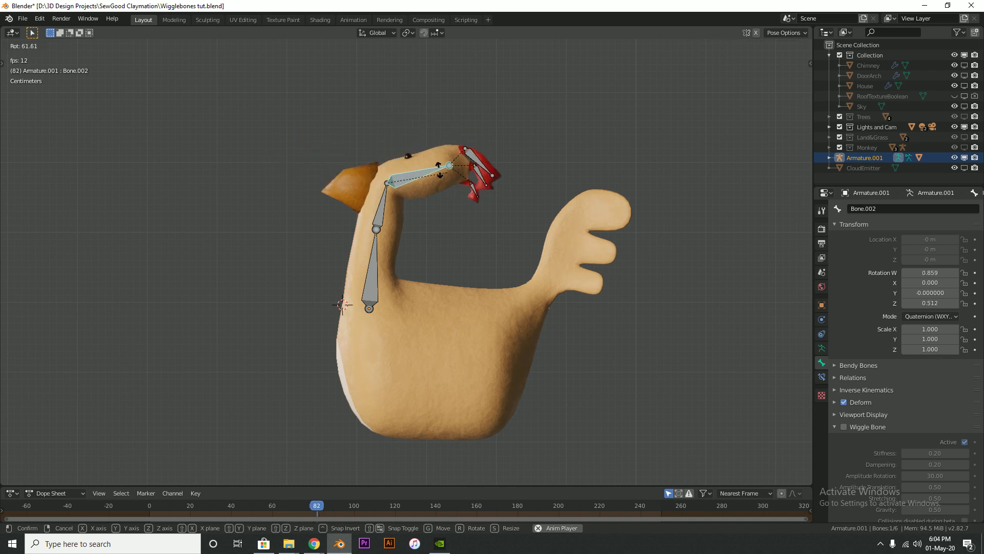
{"action": "key", "text": "Escape"}
- Rotate neck bone Bone.001 to confirm the head bends, cancel it upright, and stop playback
{"action": "left_click", "coordinate": [383, 197]}
{"action": "key", "text": "r"}
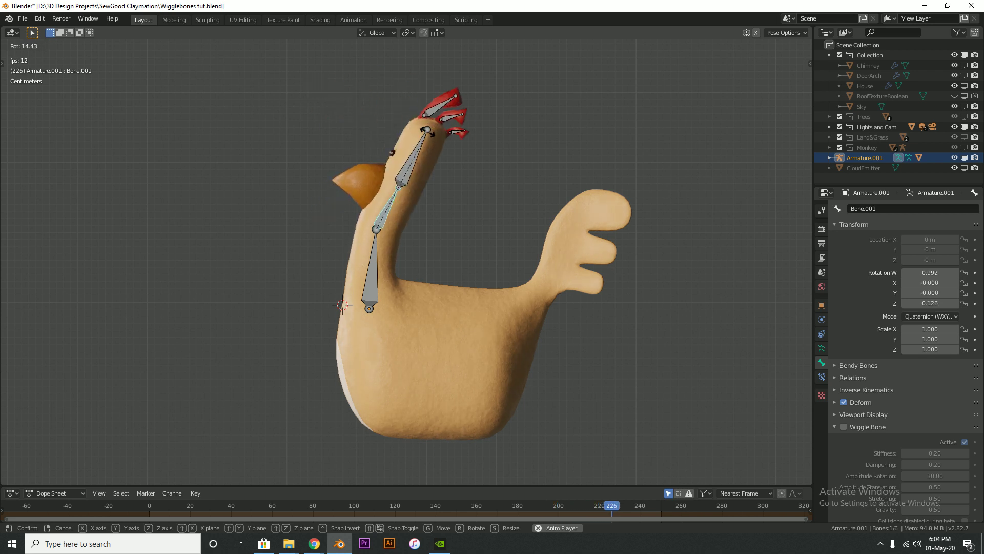
{"action": "right_click", "coordinate": [428, 131]}
{"action": "key", "text": "space"}
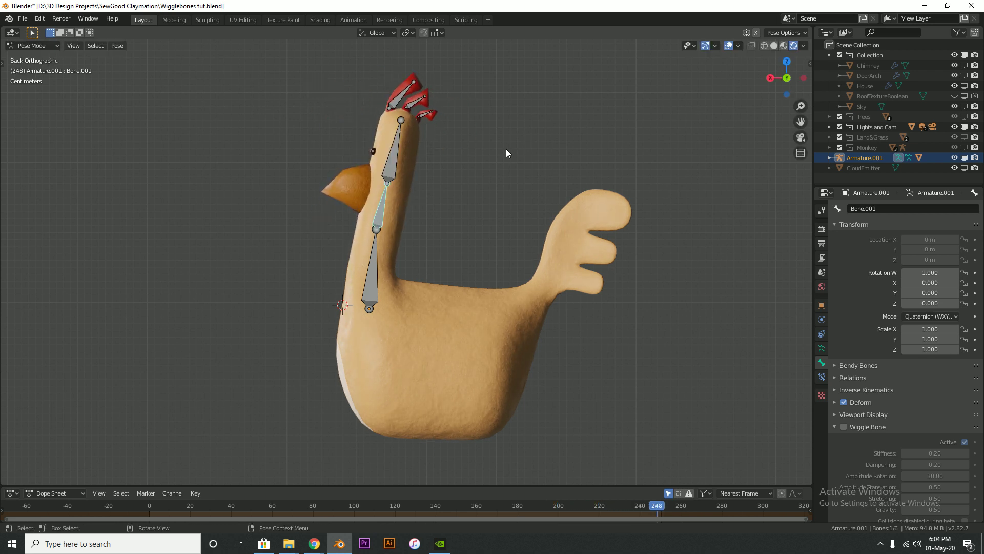
{"action": "left_click", "coordinate": [462, 156]}
{"action": "left_click", "coordinate": [32, 45]}
- Return to Object Mode, select the Chicken mesh in perspective view, and enter Weight Paint mode
{"action": "left_click", "coordinate": [30, 59]}
{"action": "left_click", "coordinate": [456, 338]}
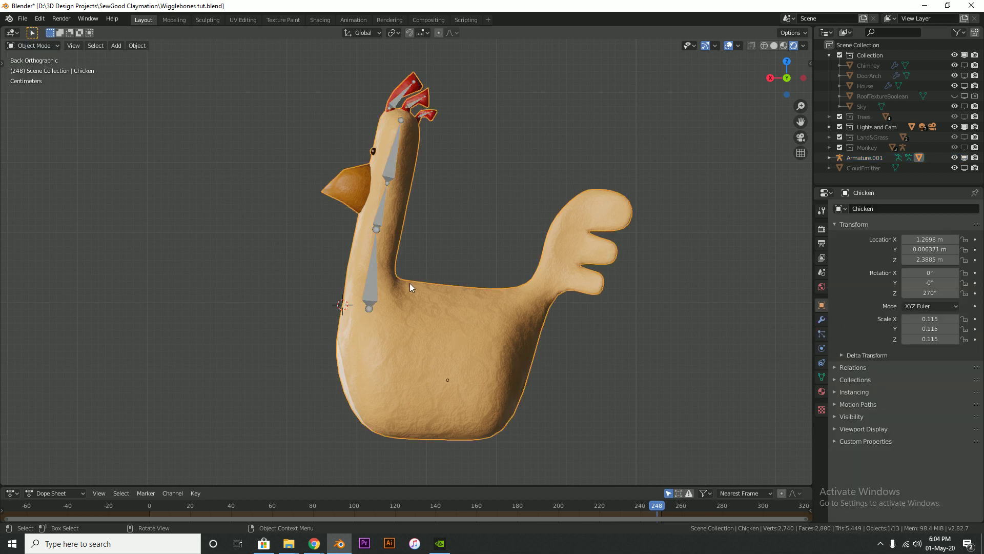
{"action": "key", "text": "KP_5"}
{"action": "scroll", "coordinate": [390, 233], "scroll_direction": "up", "scroll_amount": 2}
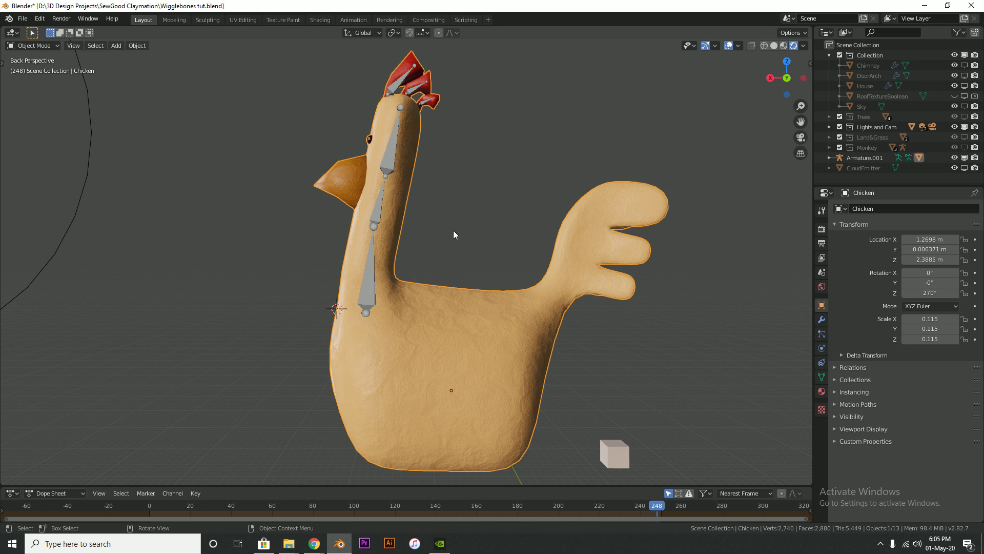
{"action": "left_click", "coordinate": [32, 46]}
{"action": "left_click", "coordinate": [45, 102]}
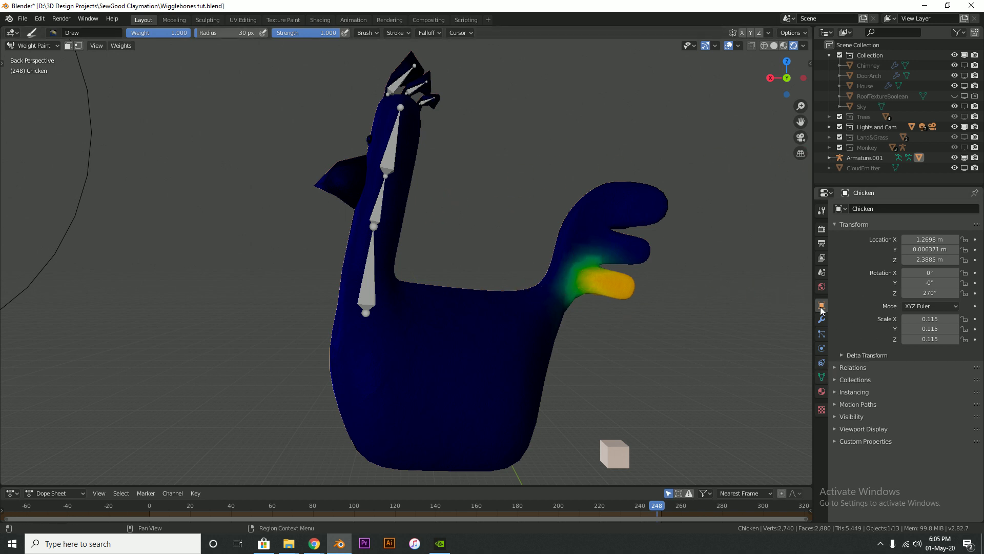
- View the Bone.001, Bone.002 and Bone.003 vertex group weights, settling on the Bone.003 comb group
{"action": "left_click", "coordinate": [822, 377]}
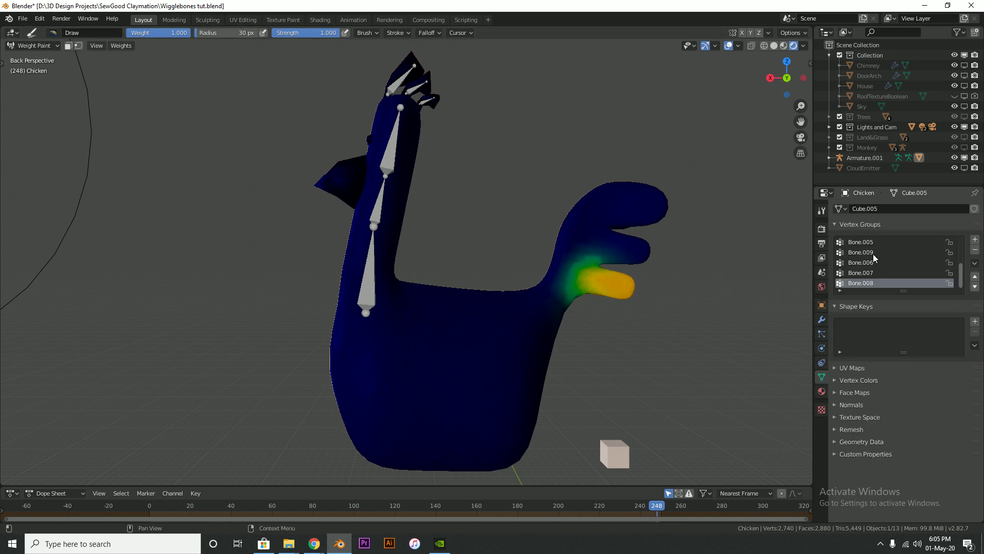
{"action": "scroll", "coordinate": [869, 261], "scroll_direction": "up", "scroll_amount": 5}
{"action": "left_click", "coordinate": [863, 243]}
{"action": "left_click", "coordinate": [863, 251]}
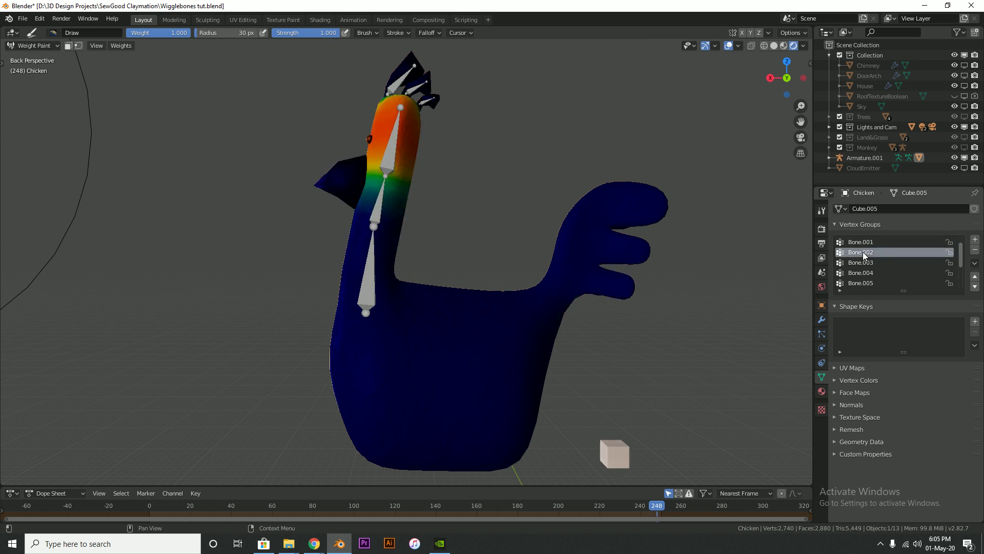
{"action": "left_click", "coordinate": [862, 261]}
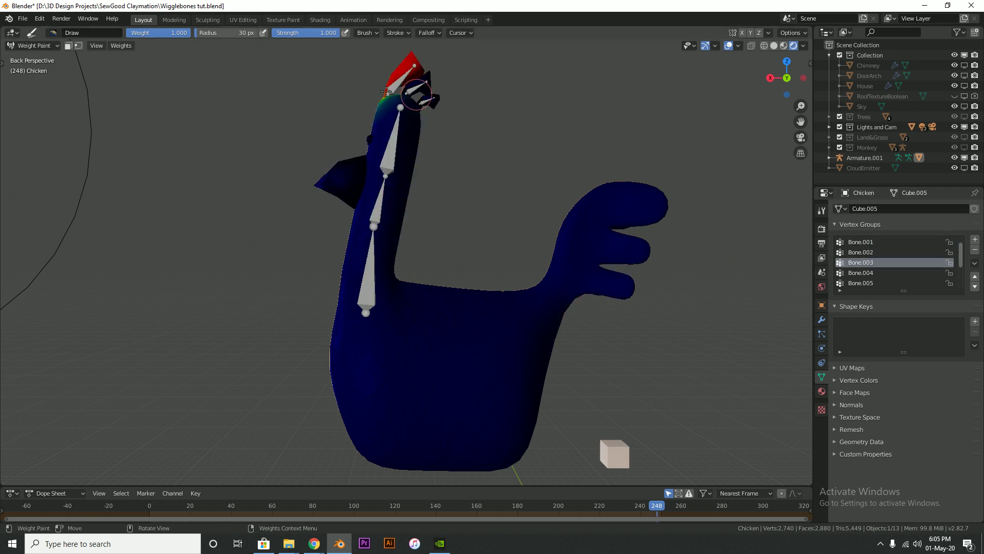
{"action": "middle_click_drag", "start_coordinate": [349, 106], "coordinate": [400, 175]}
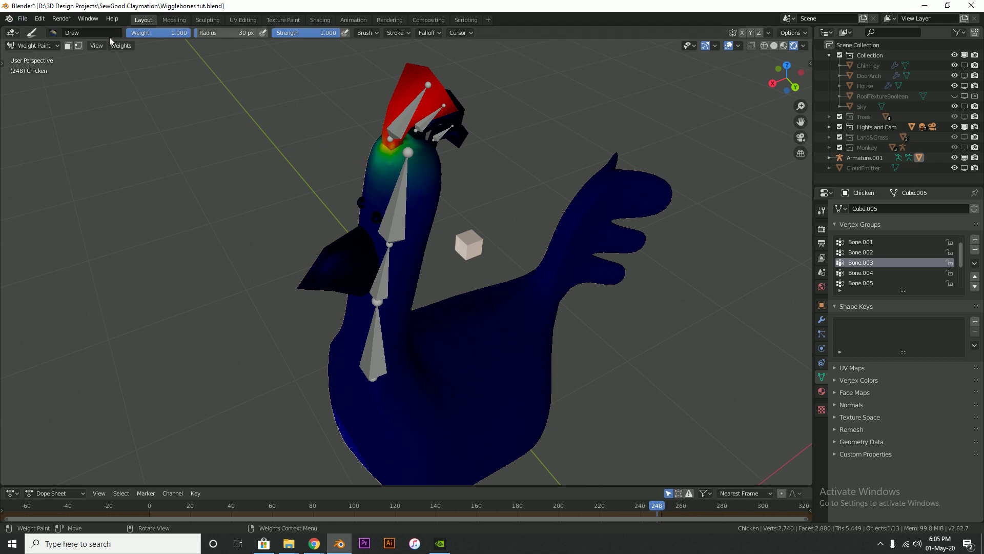
- Set the paint weight to 0.000 and paint out Bone.003's influence on the chicken's head
{"action": "left_click_drag", "start_coordinate": [153, 33], "coordinate": [128, 32]}
{"action": "mouse_move", "coordinate": [374, 162]}
{"action": "left_mouse_down"}
{"action": "mouse_move", "coordinate": [413, 169]}
{"action": "mouse_move", "coordinate": [374, 154]}
{"action": "mouse_move", "coordinate": [413, 159]}
{"action": "left_mouse_up"}
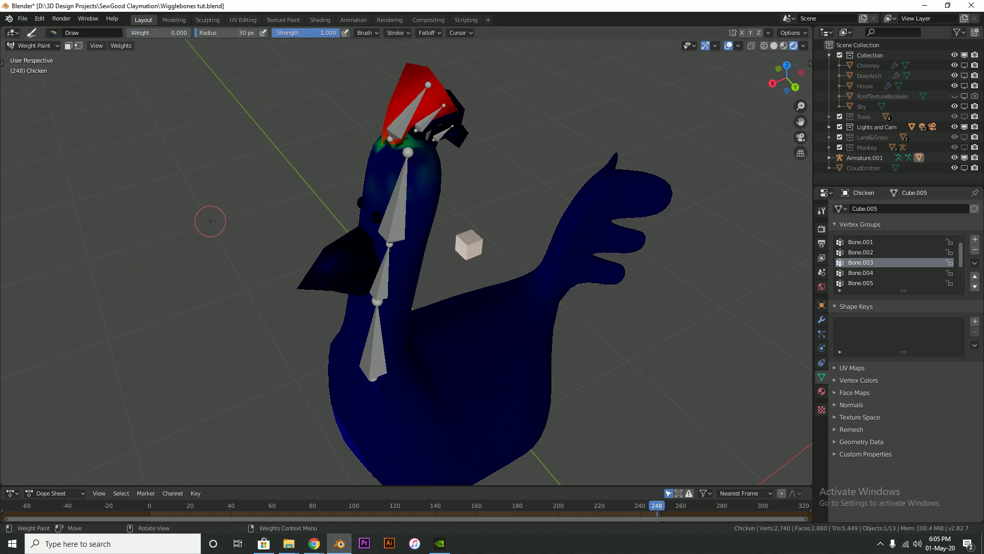
{"action": "middle_click_drag", "start_coordinate": [682, 220], "coordinate": [637, 217]}
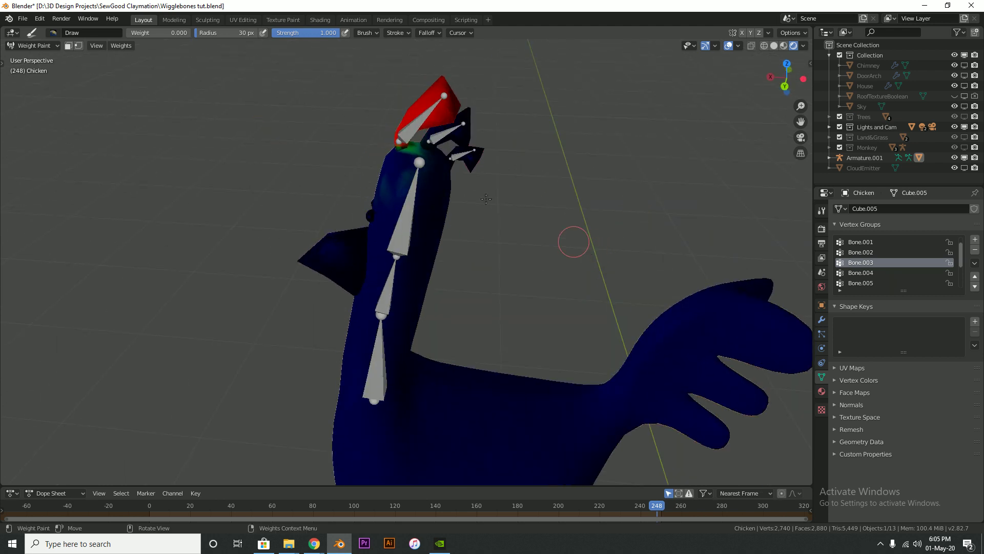
{"action": "middle_click_drag", "start_coordinate": [431, 242], "coordinate": [494, 255]}
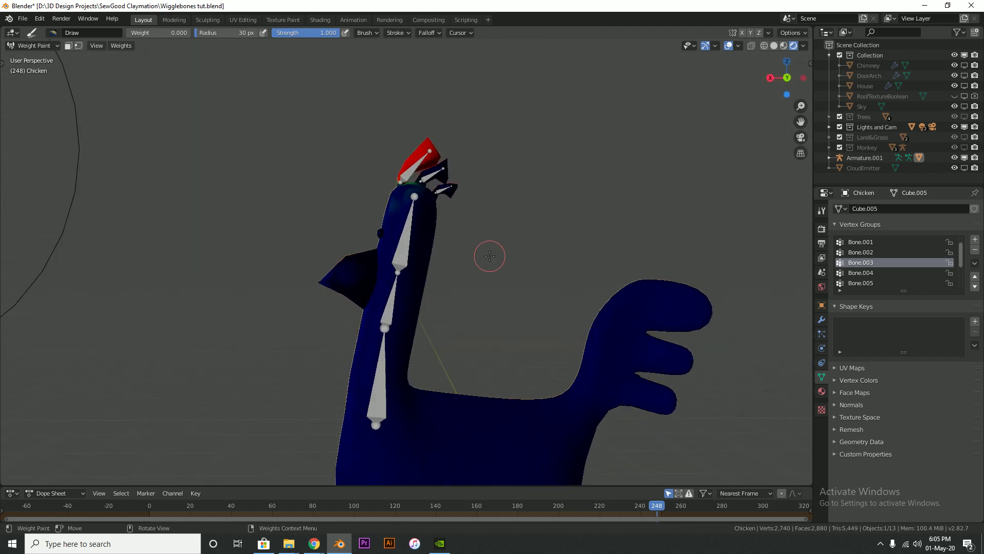